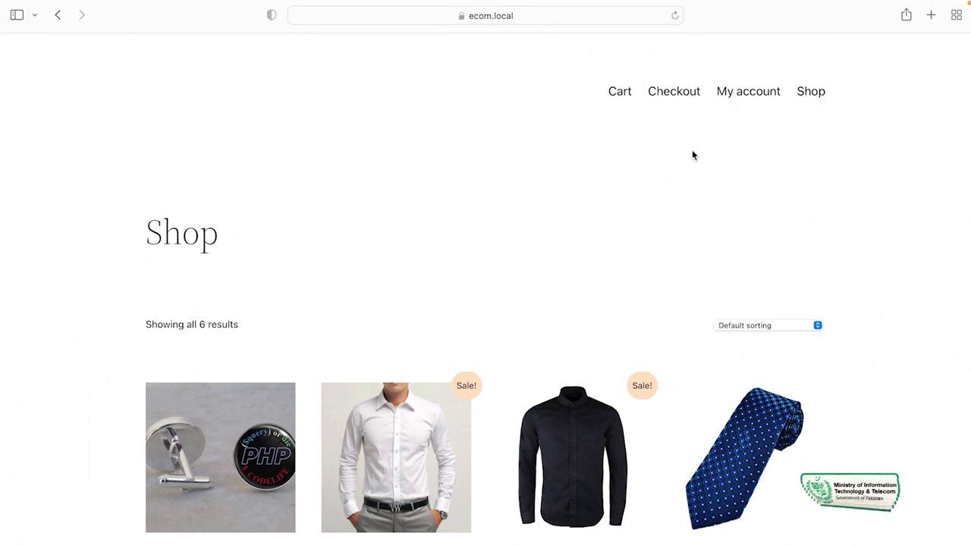
Go to the Shop page from the top navigation to list all 6 products
{"action": "left_click", "coordinate": [810, 94]}
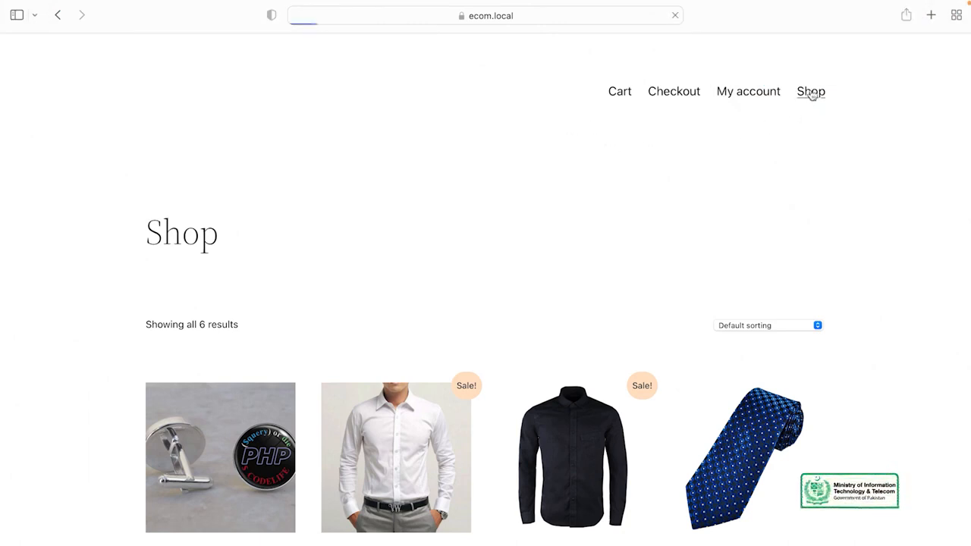
Add one Cufflinks for Programmers and one Silk Tie to the cart from the Shop listing
{"action": "scroll", "coordinate": [662, 181], "scroll_direction": "down", "scroll_amount": 3}
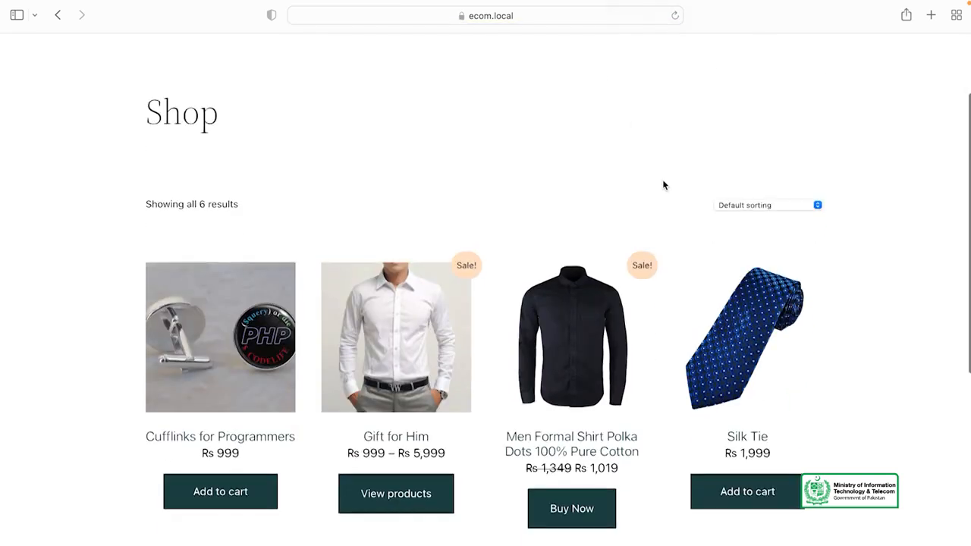
{"action": "scroll", "coordinate": [444, 158], "scroll_direction": "down", "scroll_amount": 2}
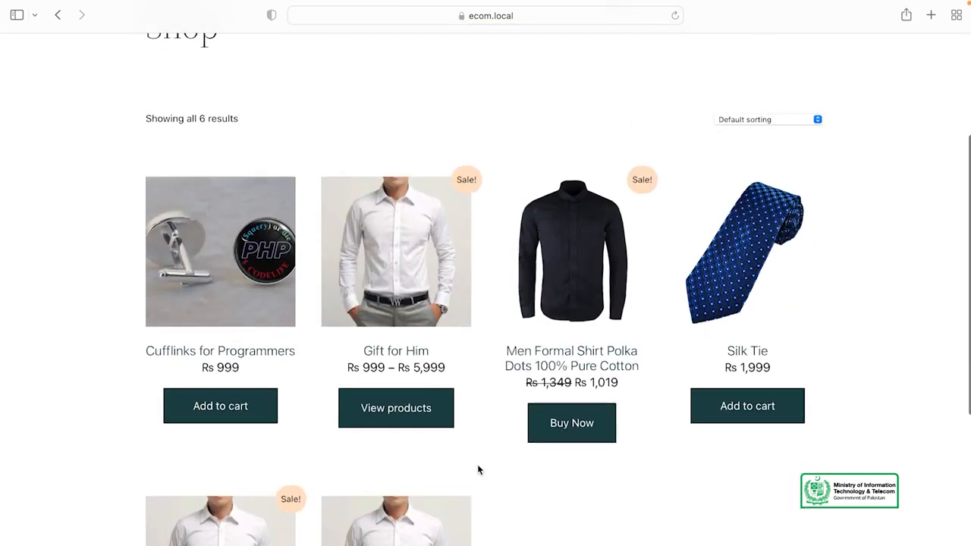
{"action": "scroll", "coordinate": [595, 500], "scroll_direction": "down", "scroll_amount": 1}
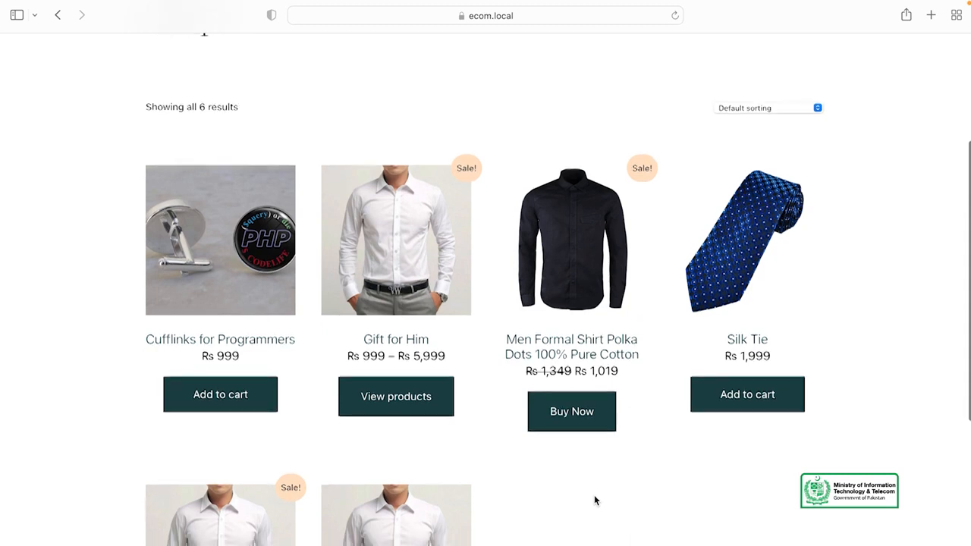
{"action": "scroll", "coordinate": [595, 500], "scroll_direction": "down", "scroll_amount": 5}
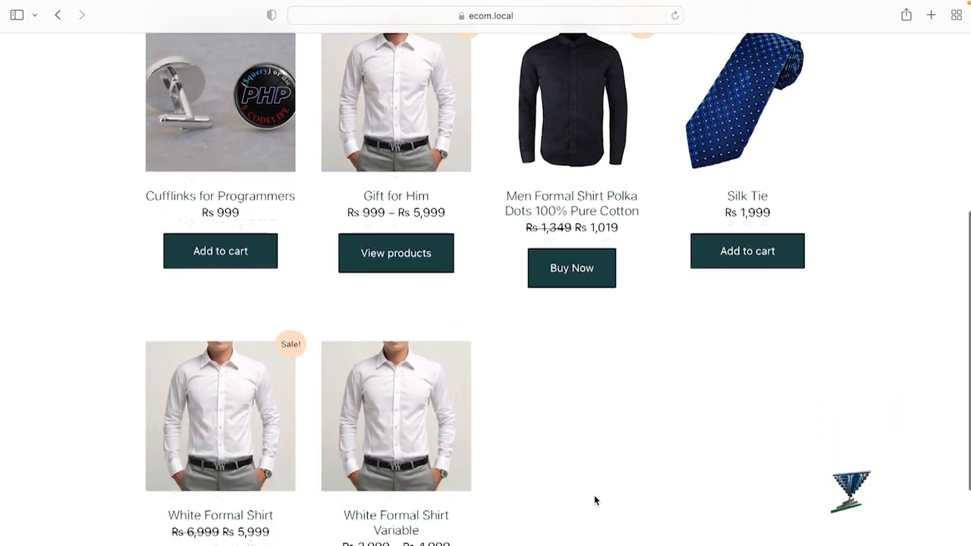
{"action": "scroll", "coordinate": [594, 495], "scroll_direction": "up", "scroll_amount": 4}
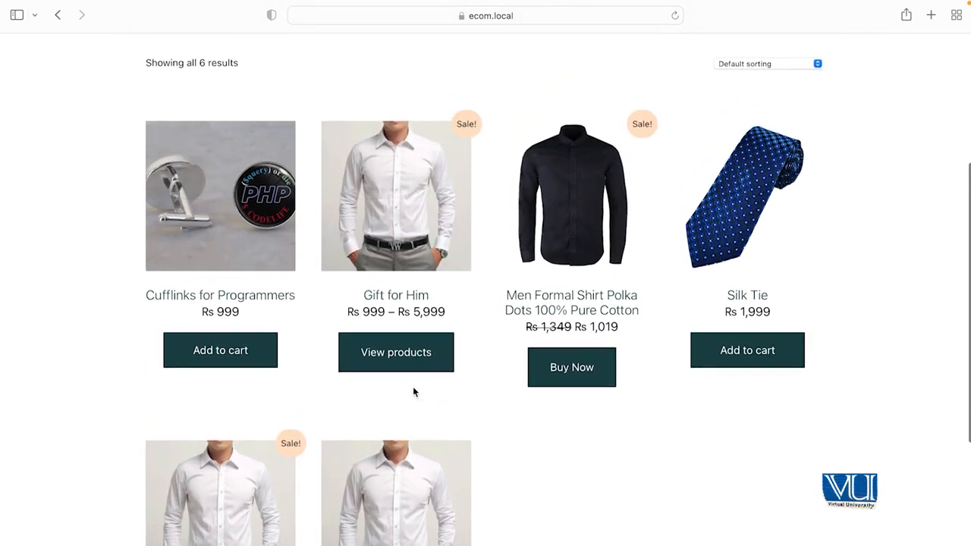
{"action": "left_click", "coordinate": [228, 353]}
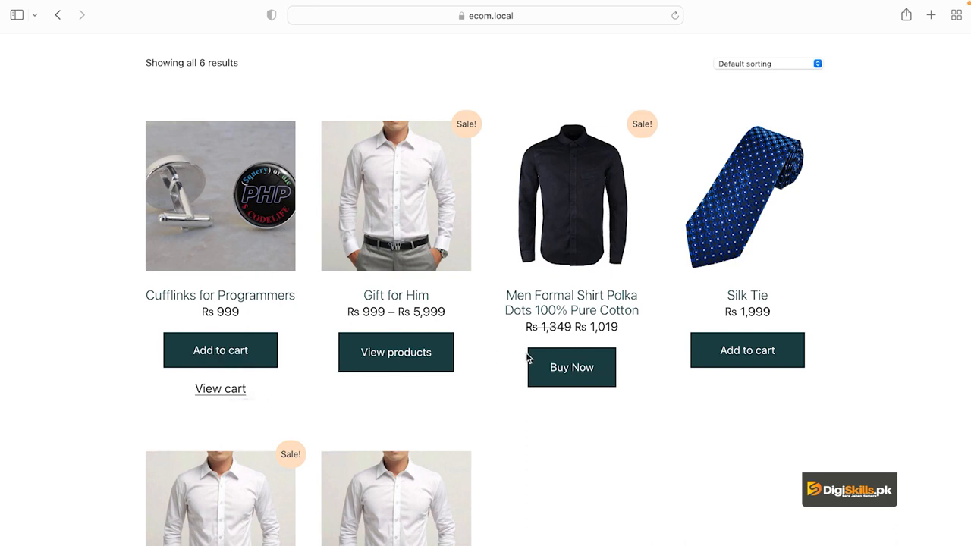
{"action": "left_click", "coordinate": [755, 360]}
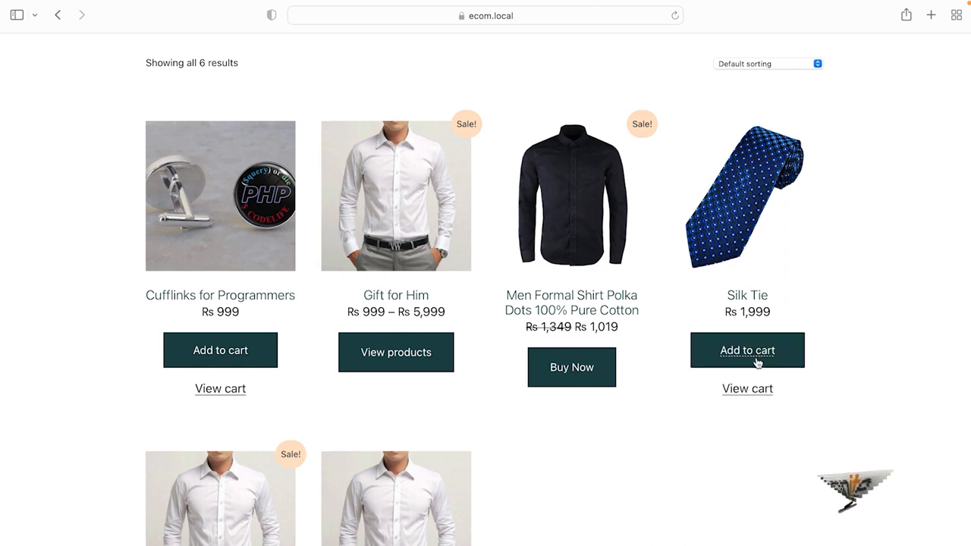
In the cart, raise the Silk Tie quantity to 2 and update the cart
{"action": "left_click", "coordinate": [743, 389]}
{"action": "scroll", "coordinate": [488, 327], "scroll_direction": "down", "scroll_amount": 1}
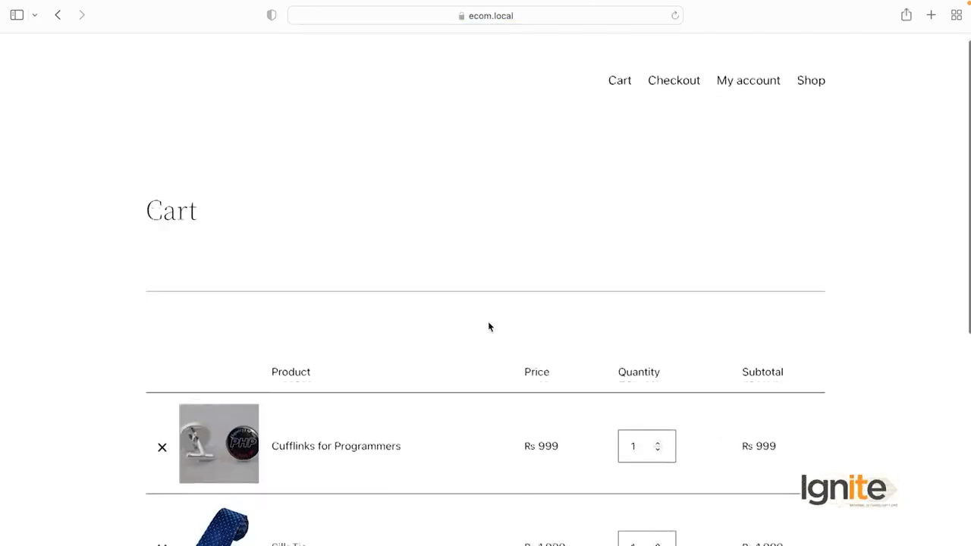
{"action": "scroll", "coordinate": [489, 327], "scroll_direction": "down", "scroll_amount": 5}
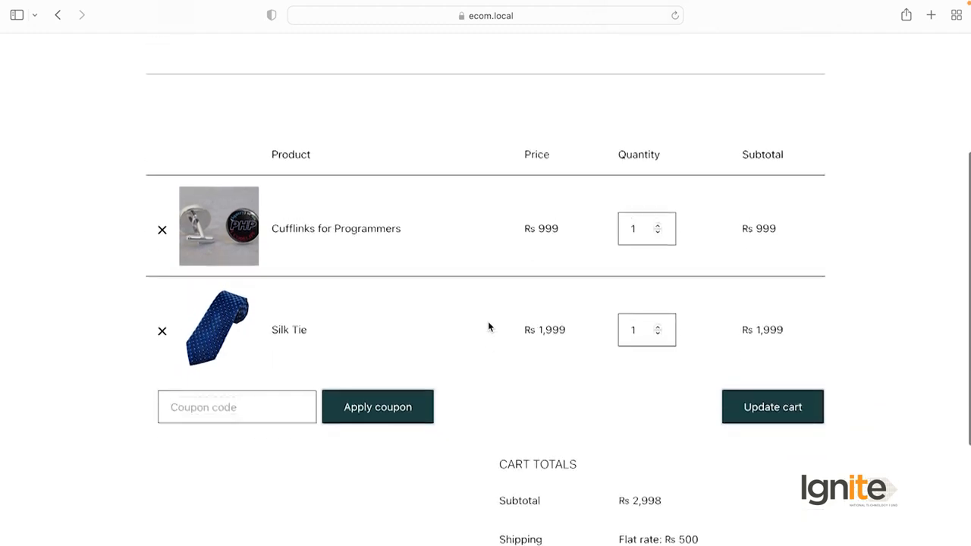
{"action": "scroll", "coordinate": [488, 327], "scroll_direction": "up", "scroll_amount": 1}
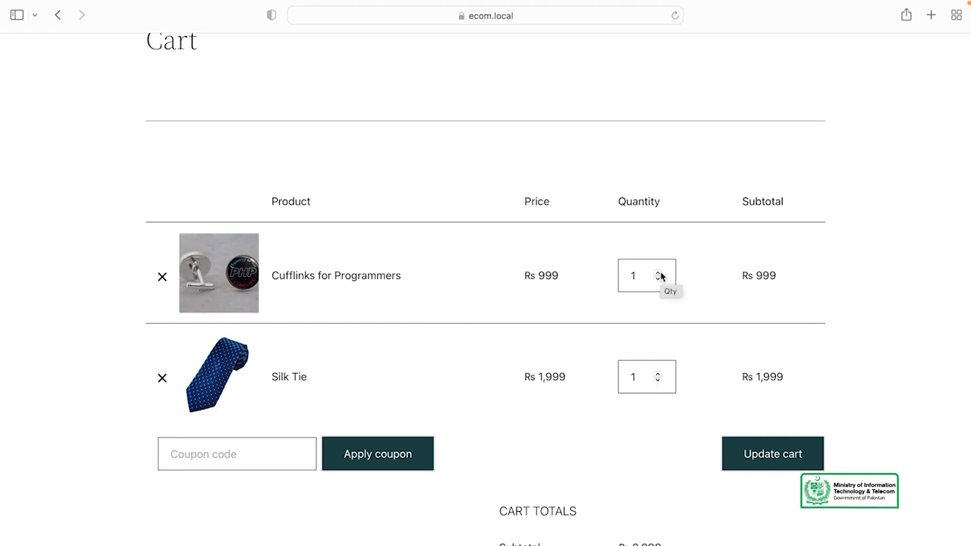
{"action": "left_click", "coordinate": [659, 374]}
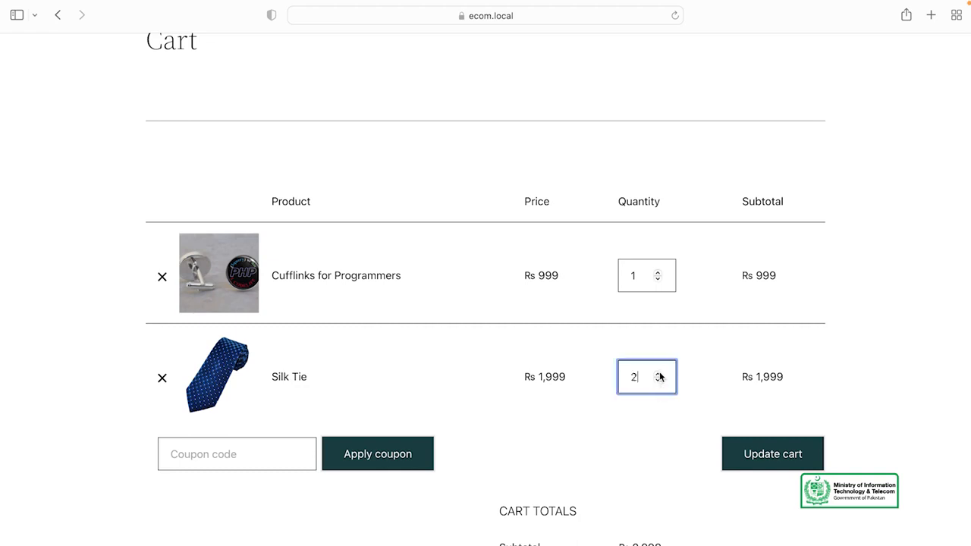
{"action": "left_click", "coordinate": [622, 429]}
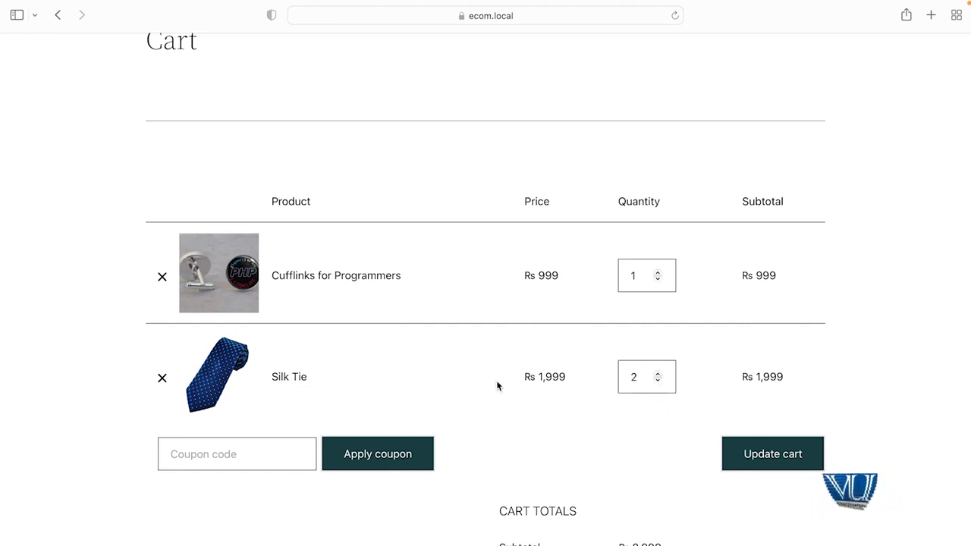
{"action": "scroll", "coordinate": [496, 383], "scroll_direction": "down", "scroll_amount": 2}
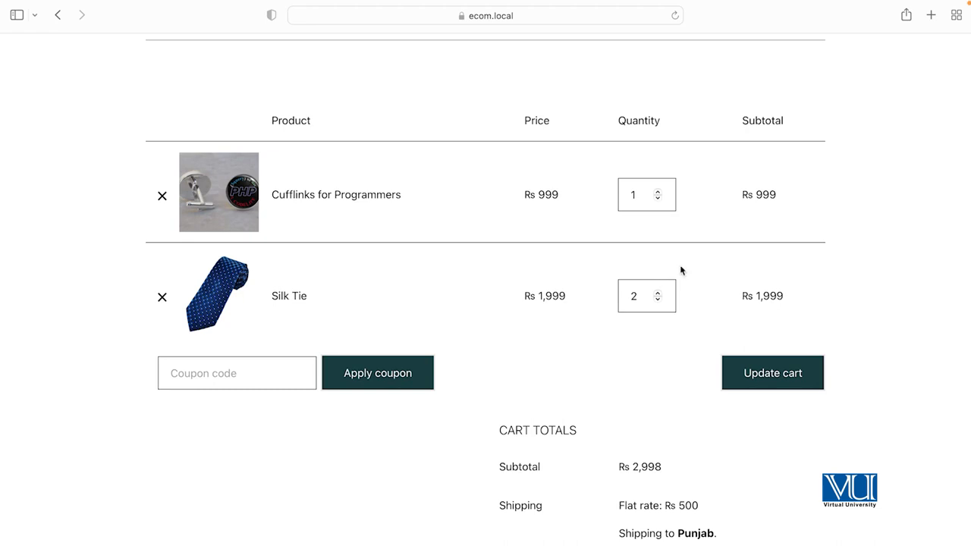
{"action": "left_click", "coordinate": [781, 386]}
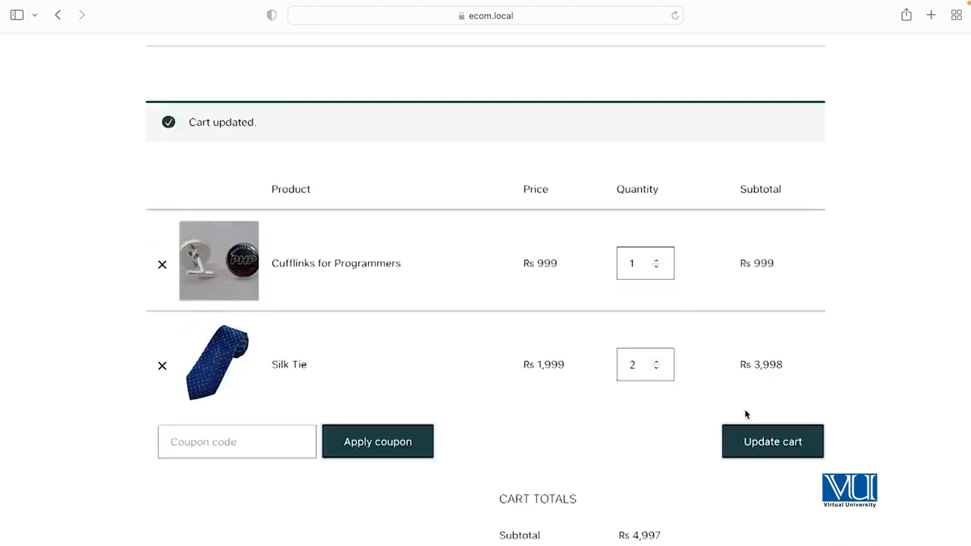
Check the Rs 4,997 subtotal, refresh the totals, and proceed to checkout
{"action": "scroll", "coordinate": [661, 388], "scroll_direction": "down", "scroll_amount": 3}
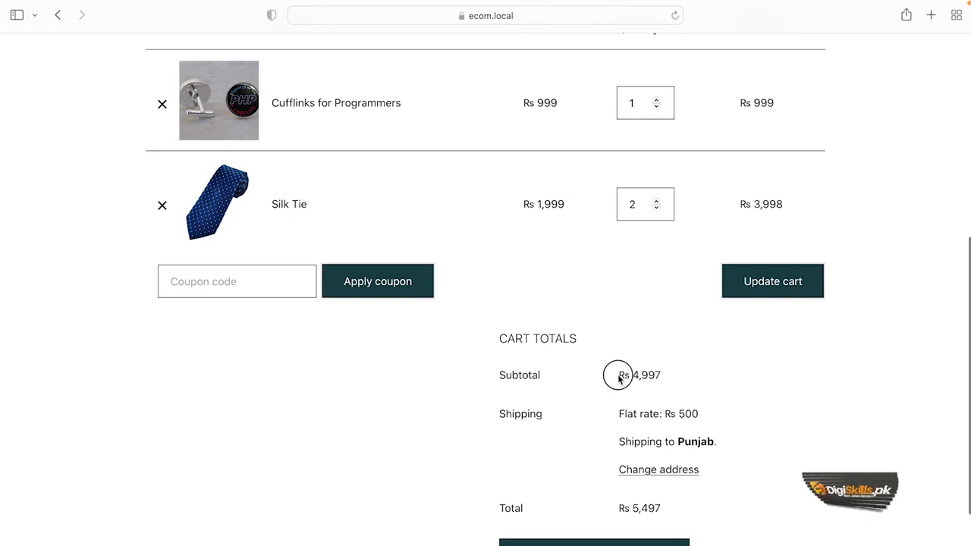
{"action": "left_click_drag", "start_coordinate": [618, 377], "coordinate": [670, 380]}
{"action": "left_click", "coordinate": [640, 371]}
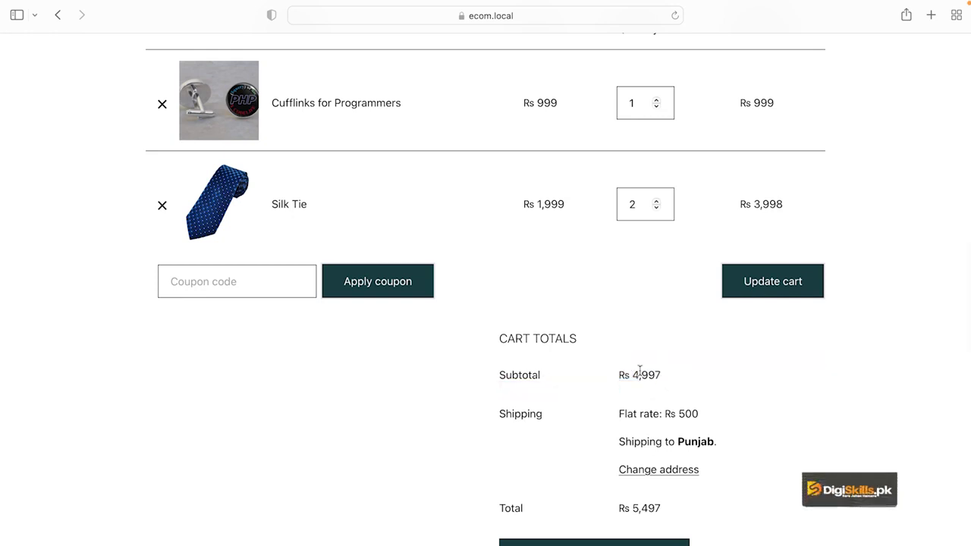
{"action": "scroll", "coordinate": [691, 381], "scroll_direction": "down", "scroll_amount": 1}
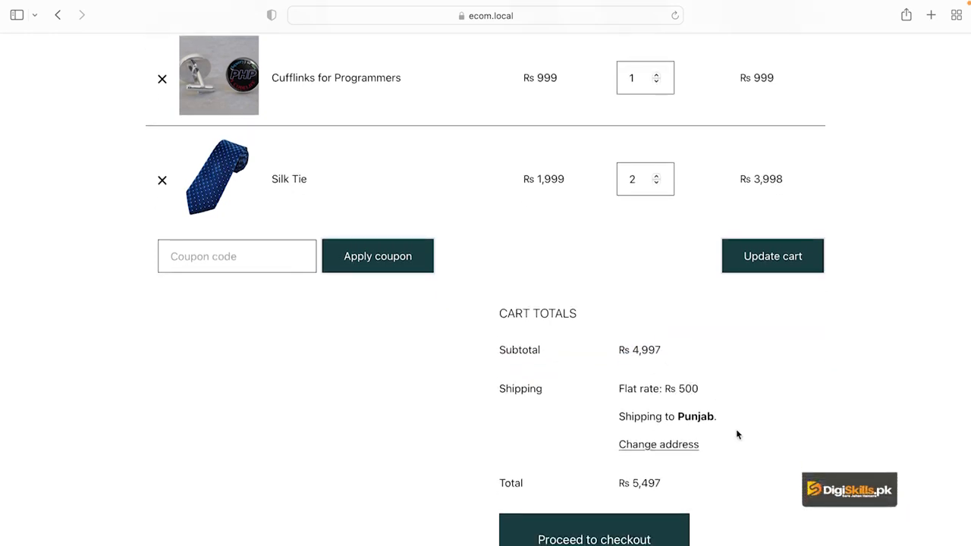
{"action": "left_click", "coordinate": [225, 258]}
{"action": "scroll", "coordinate": [283, 342], "scroll_direction": "up", "scroll_amount": 2}
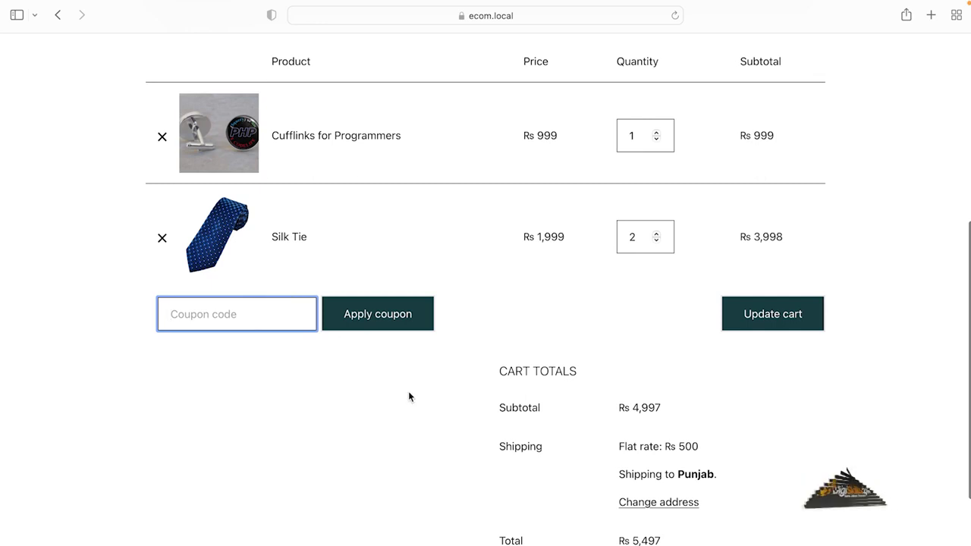
{"action": "key", "text": "Return"}
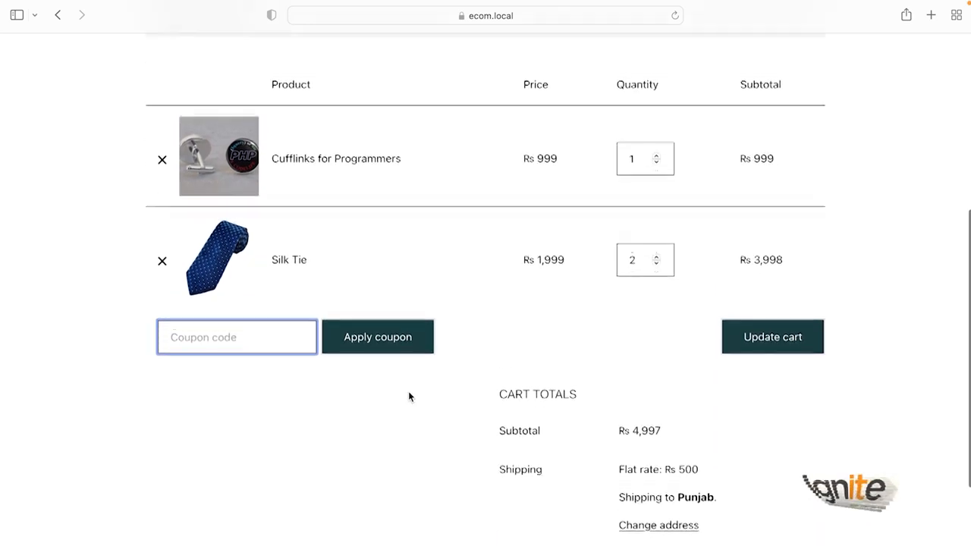
{"action": "scroll", "coordinate": [408, 396], "scroll_direction": "down", "scroll_amount": 5}
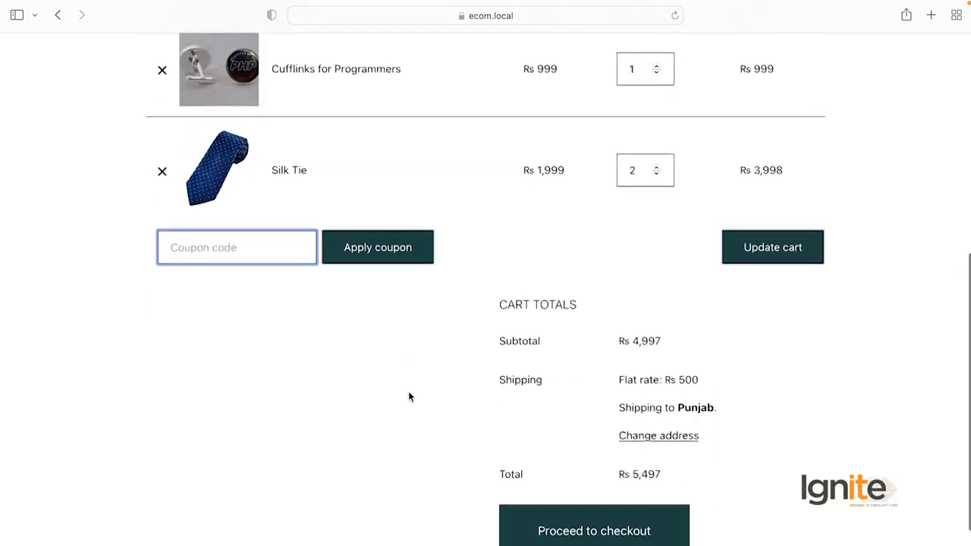
{"action": "scroll", "coordinate": [408, 395], "scroll_direction": "up", "scroll_amount": 1}
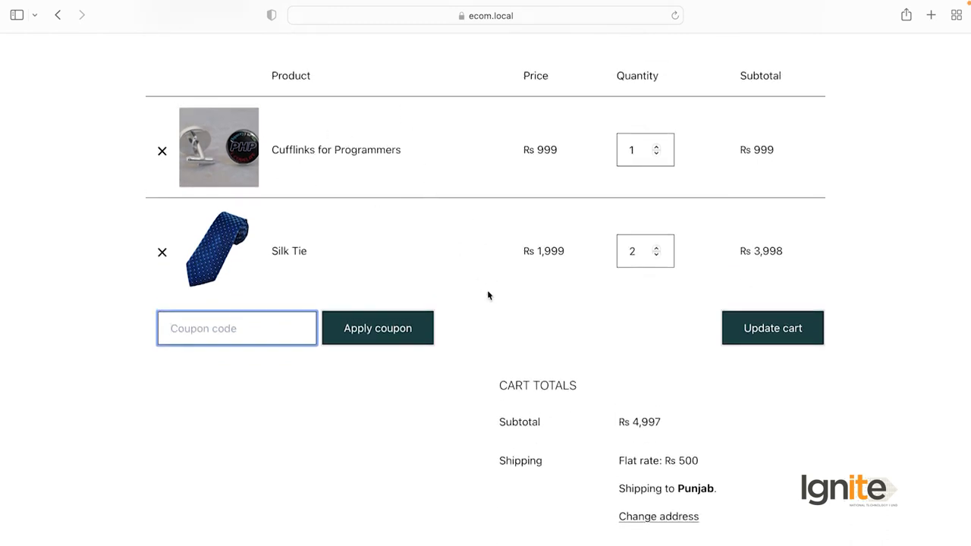
{"action": "scroll", "coordinate": [556, 340], "scroll_direction": "down", "scroll_amount": 3}
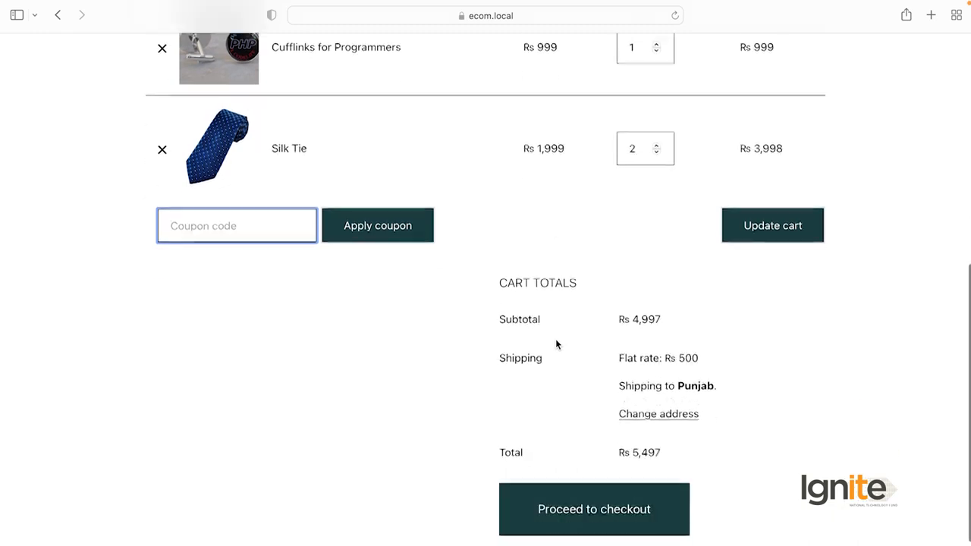
{"action": "left_click", "coordinate": [594, 510]}
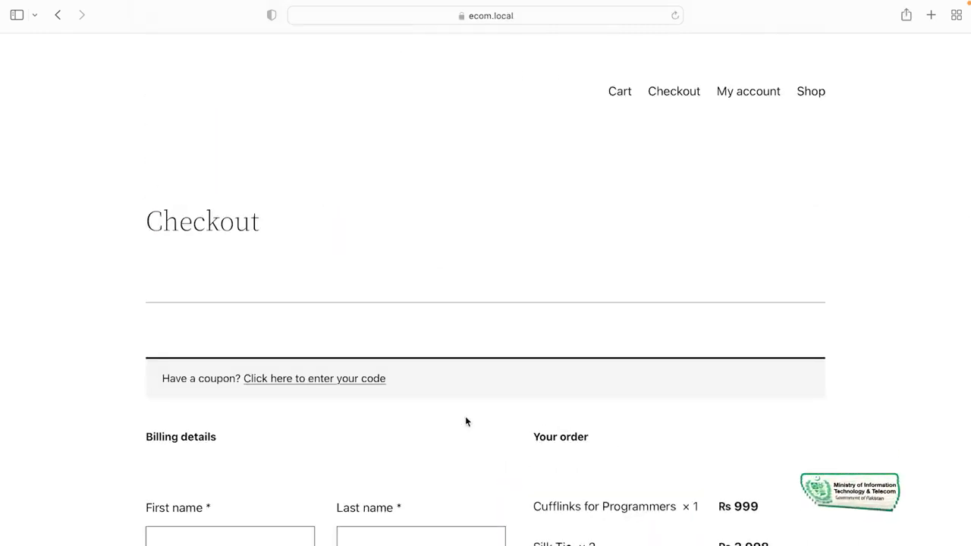
{"action": "scroll", "coordinate": [466, 421], "scroll_direction": "down", "scroll_amount": 5}
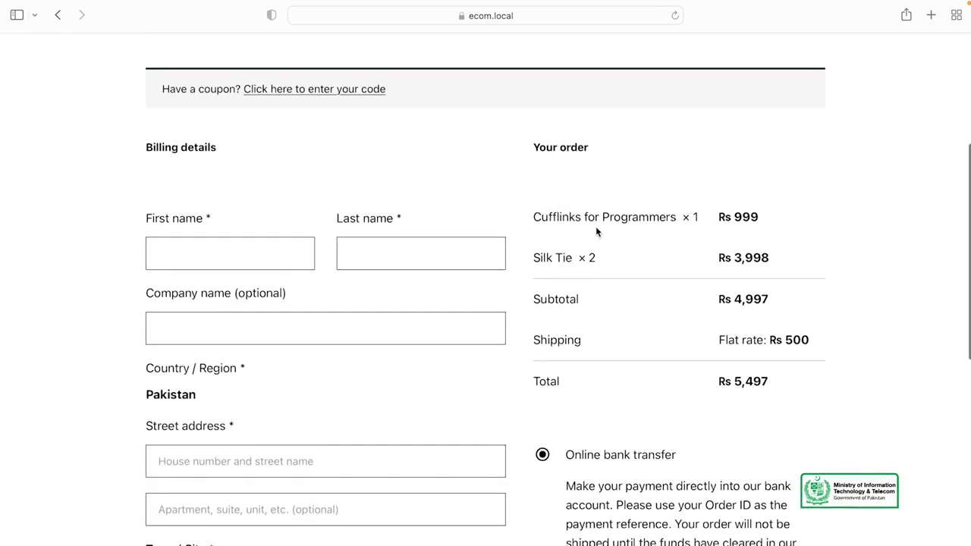
{"action": "scroll", "coordinate": [596, 228], "scroll_direction": "down", "scroll_amount": 1}
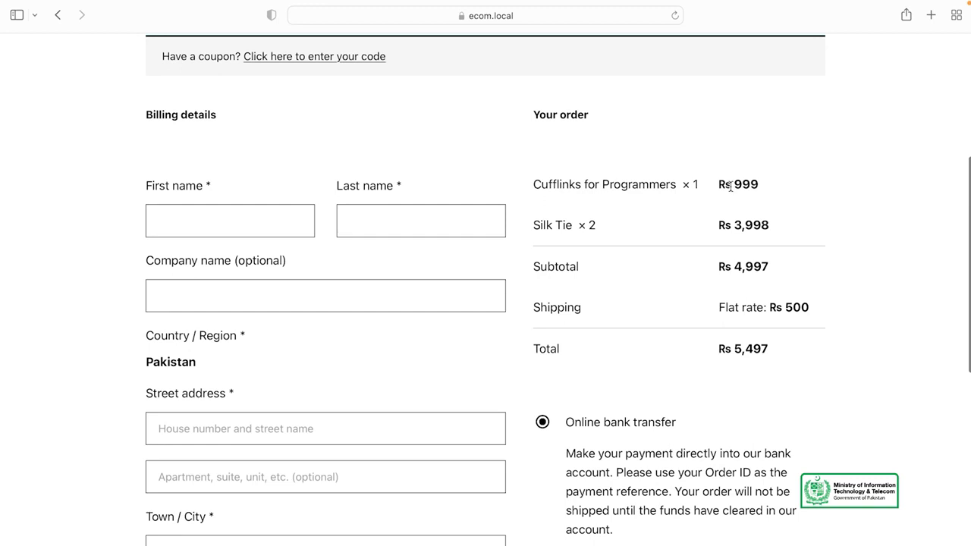
{"action": "left_click_drag", "start_coordinate": [699, 185], "coordinate": [682, 184]}
{"action": "left_click", "coordinate": [591, 185]}
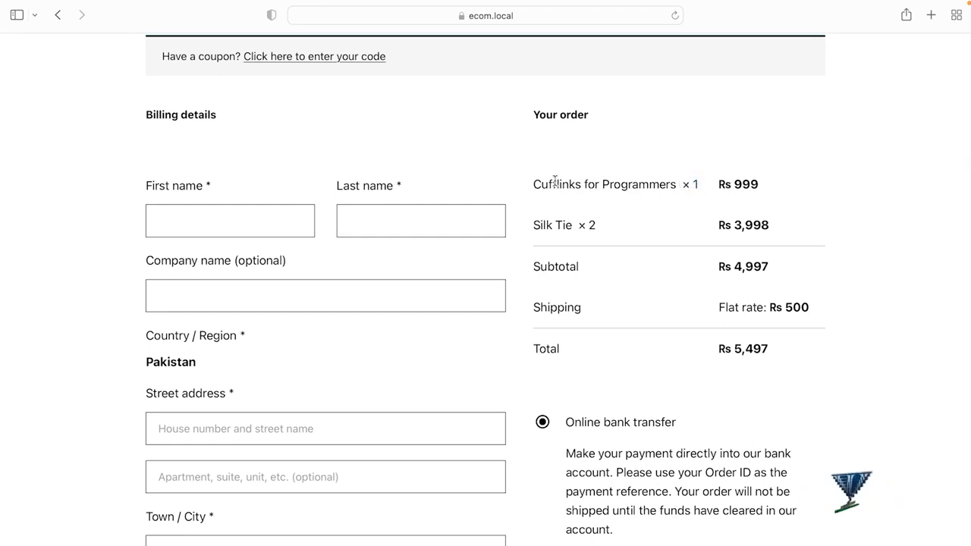
{"action": "double_click", "coordinate": [639, 183]}
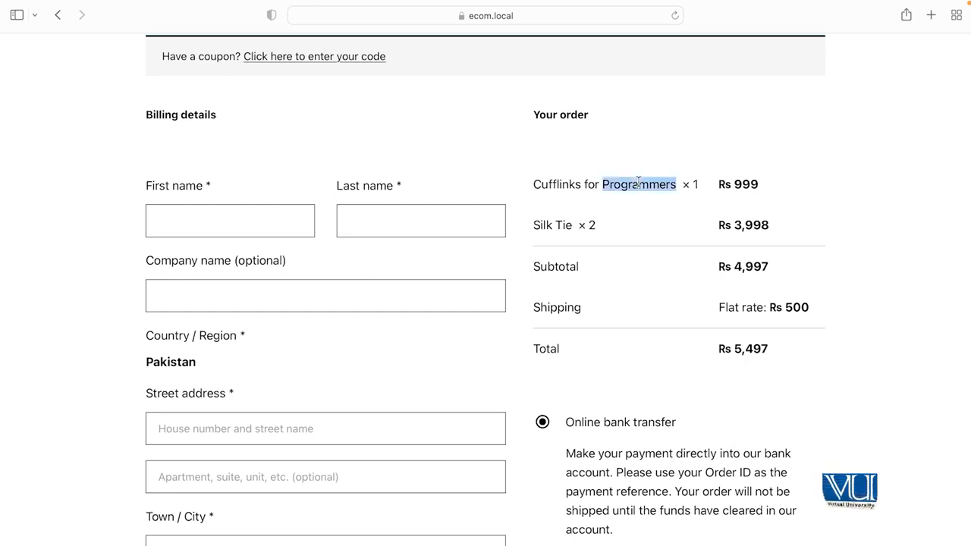
{"action": "left_click", "coordinate": [544, 223]}
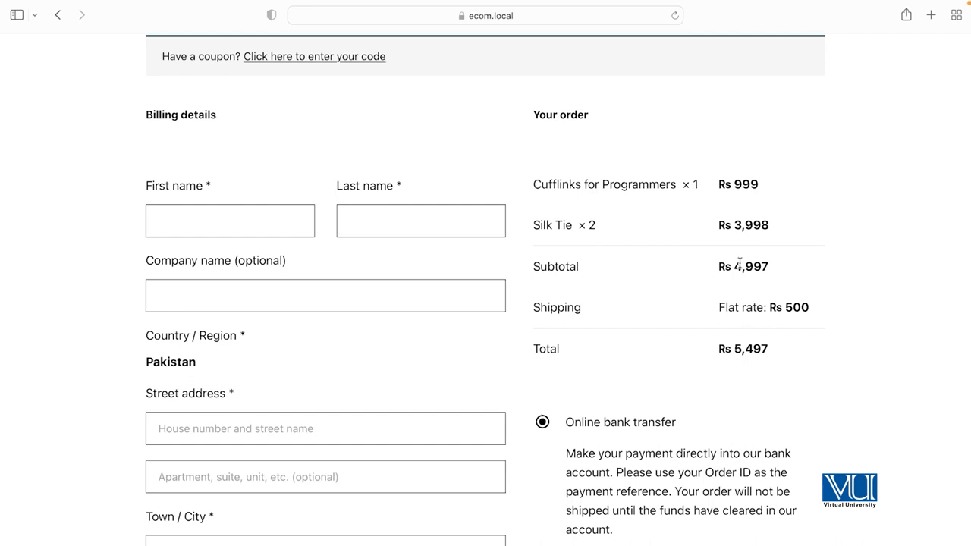
{"action": "left_click_drag", "start_coordinate": [733, 264], "coordinate": [770, 265]}
{"action": "left_click", "coordinate": [582, 298]}
{"action": "scroll", "coordinate": [789, 306], "scroll_direction": "down", "scroll_amount": 1}
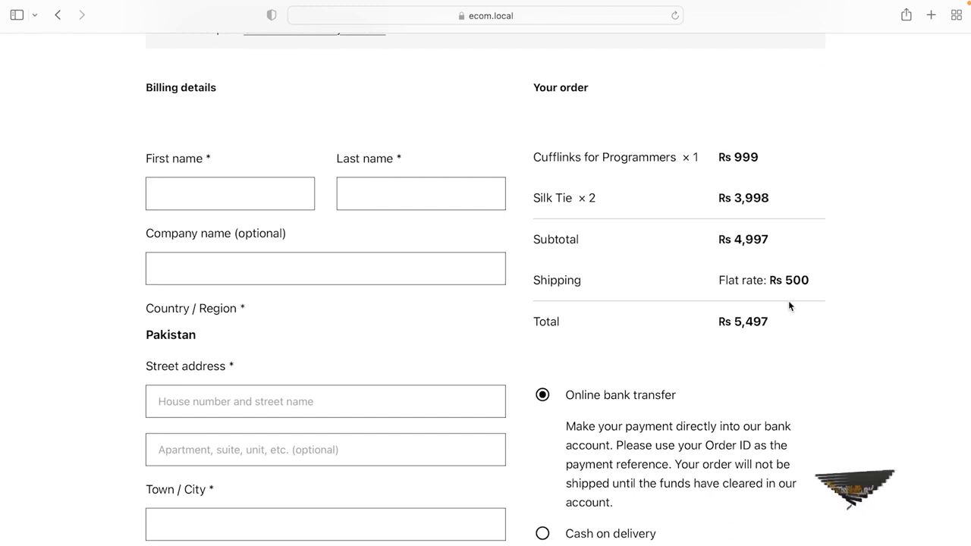
{"action": "scroll", "coordinate": [790, 306], "scroll_direction": "down", "scroll_amount": 2}
{"action": "scroll", "coordinate": [629, 318], "scroll_direction": "down", "scroll_amount": 3}
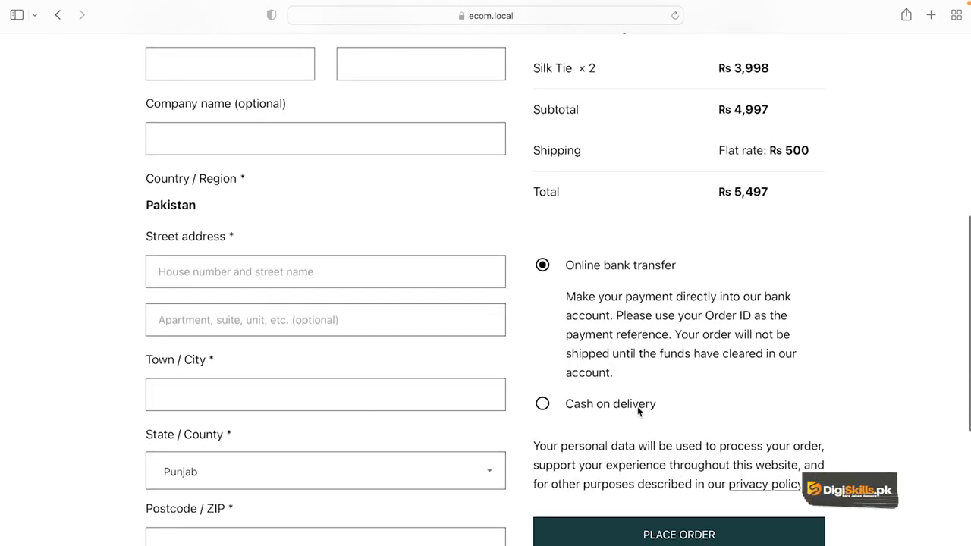
{"action": "scroll", "coordinate": [644, 408], "scroll_direction": "down", "scroll_amount": 3}
{"action": "scroll", "coordinate": [638, 410], "scroll_direction": "up", "scroll_amount": 10}
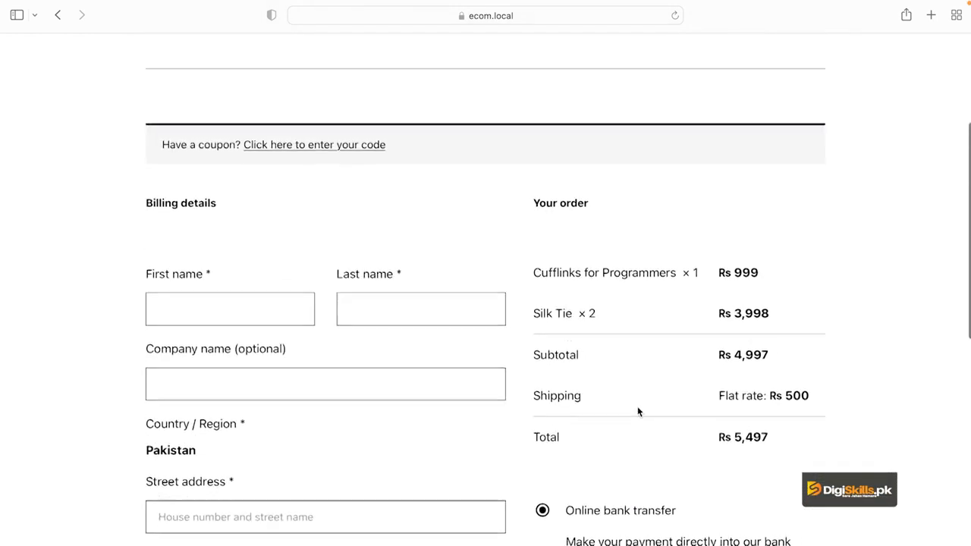
Enter the customer's first and last name in the billing details
{"action": "left_click", "coordinate": [217, 303]}
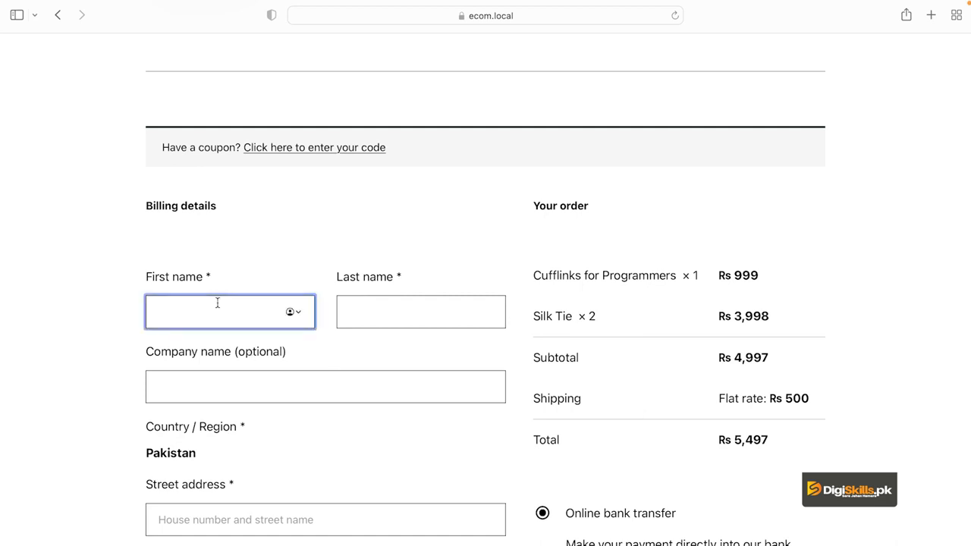
{"action": "left_click", "coordinate": [384, 312]}
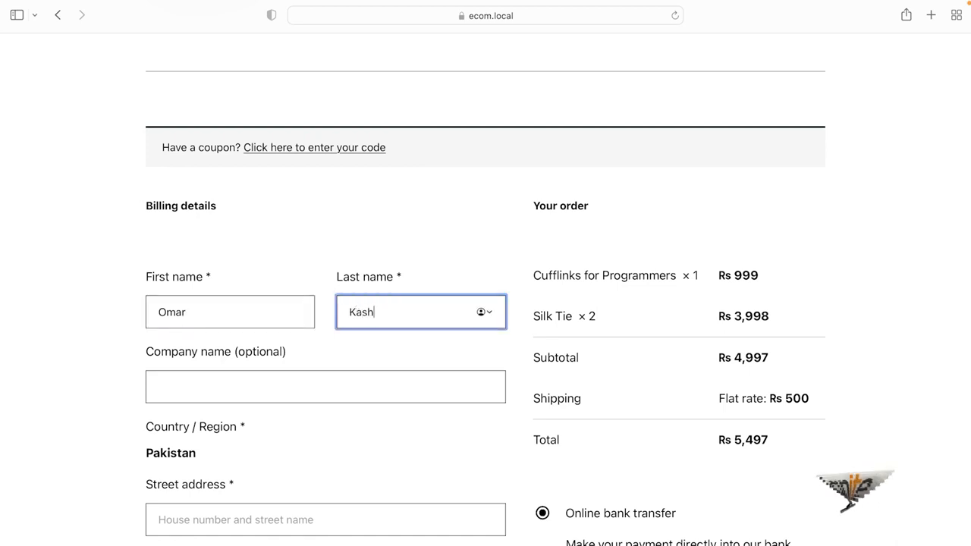
{"action": "left_click", "coordinate": [351, 390]}
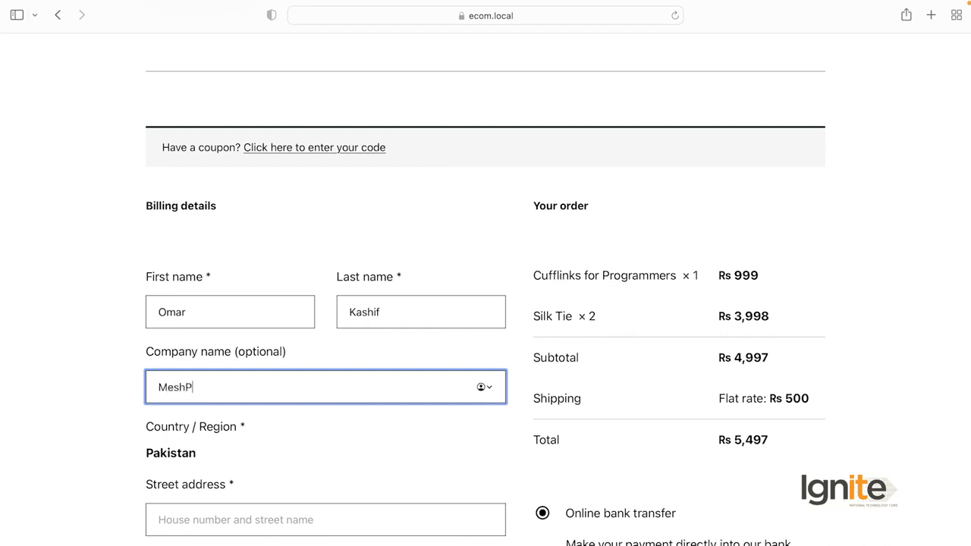
{"action": "scroll", "coordinate": [314, 415], "scroll_direction": "down", "scroll_amount": 3}
Enter the customer's full street address, including the area name
{"action": "left_click", "coordinate": [278, 390]}
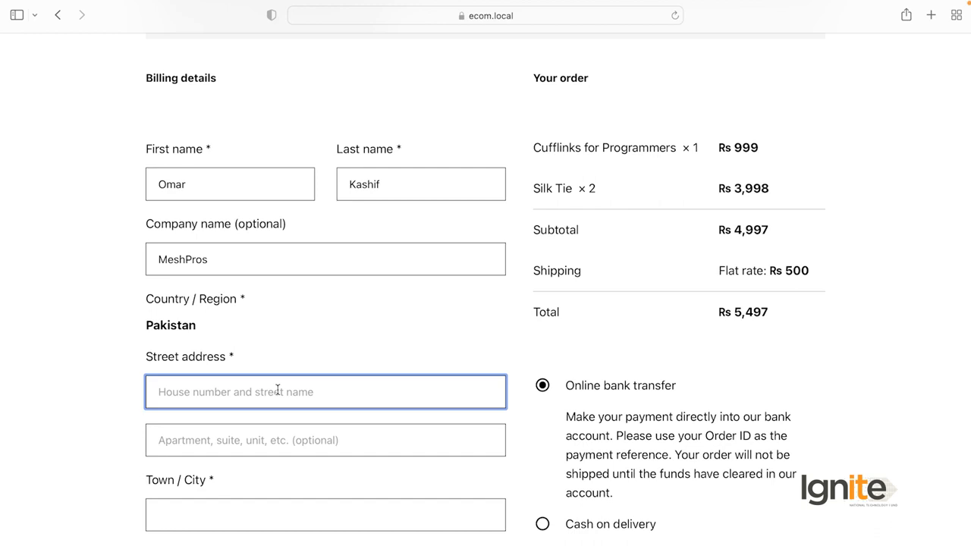
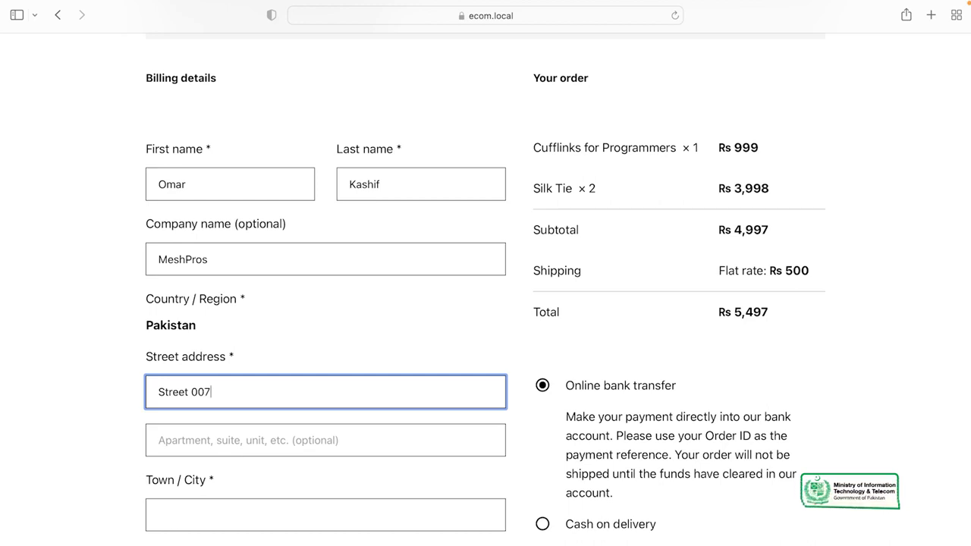
{"action": "scroll", "coordinate": [309, 415], "scroll_direction": "down", "scroll_amount": 2}
{"action": "left_click", "coordinate": [298, 389]}
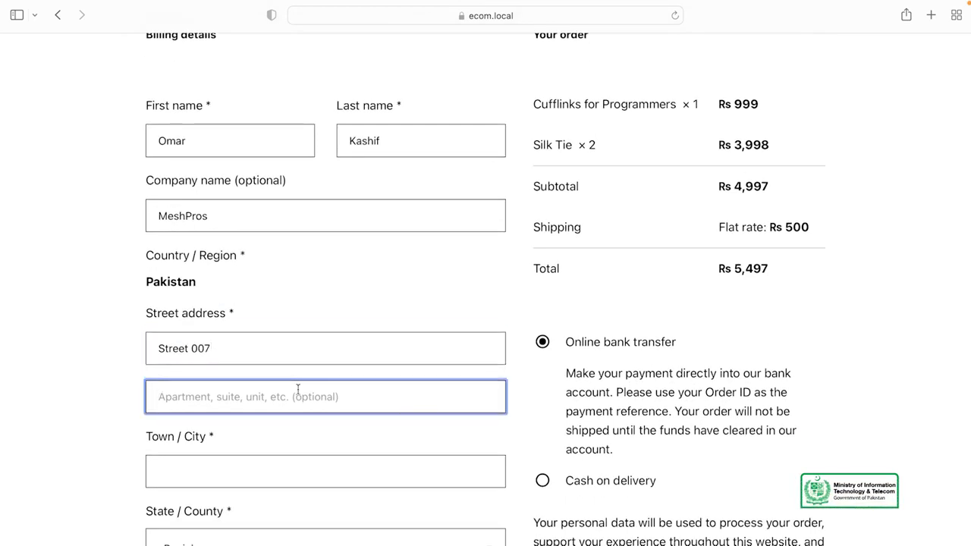
{"action": "scroll", "coordinate": [327, 450], "scroll_direction": "down", "scroll_amount": 1}
{"action": "left_click", "coordinate": [261, 320]}
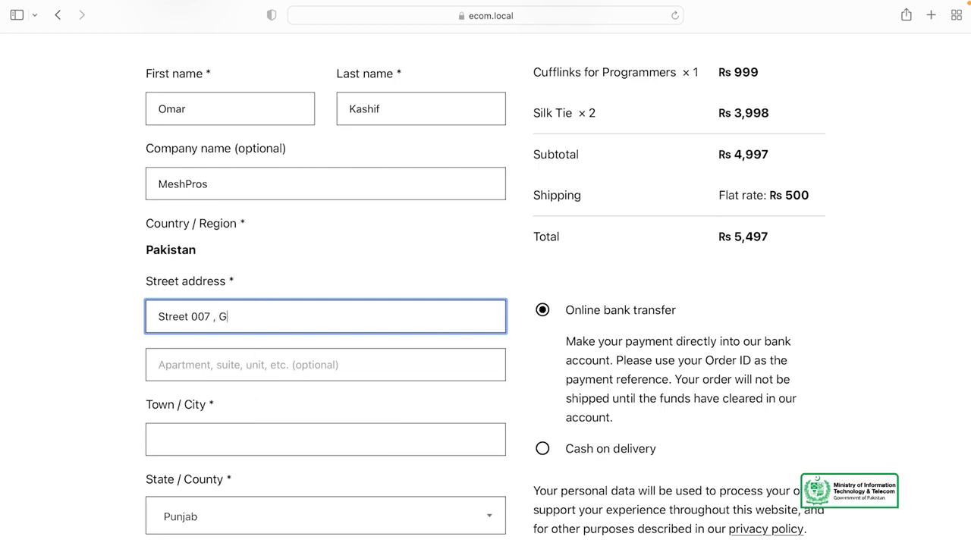
{"action": "type", "text": ", Gulberg"}
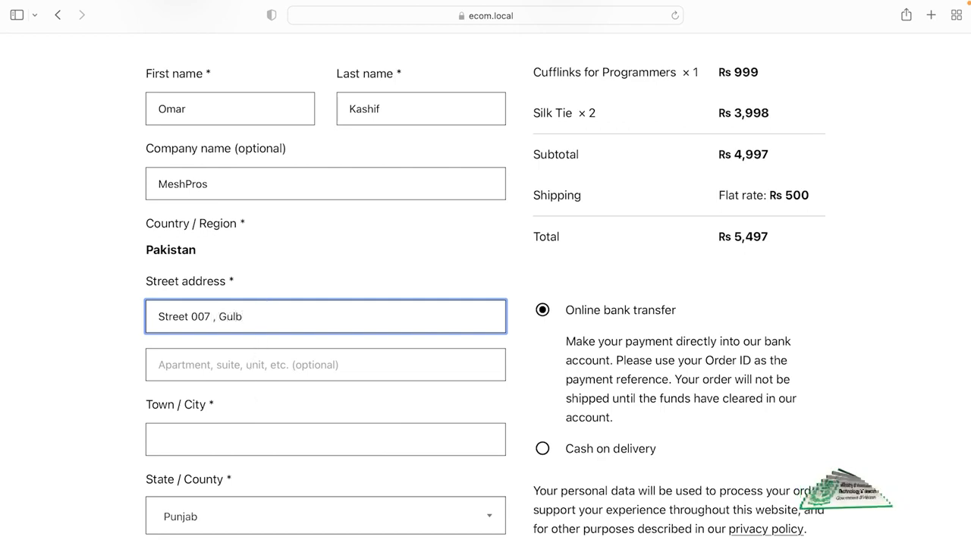
{"action": "scroll", "coordinate": [296, 315], "scroll_direction": "down", "scroll_amount": 2}
{"action": "type", "text": "3"}
Fill in the town/city and choose Punjab as the province
{"action": "left_click", "coordinate": [227, 372]}
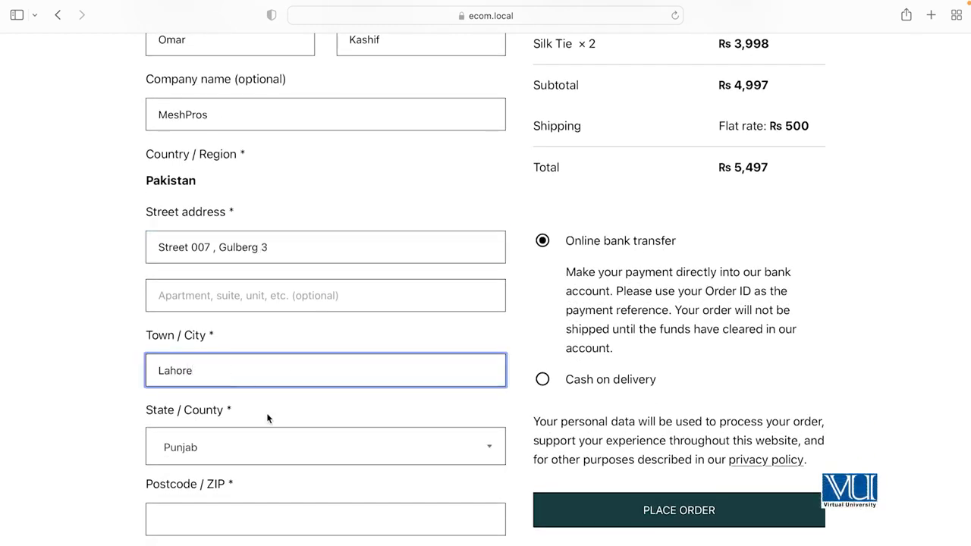
{"action": "scroll", "coordinate": [267, 419], "scroll_direction": "down", "scroll_amount": 3}
{"action": "left_click", "coordinate": [249, 337]}
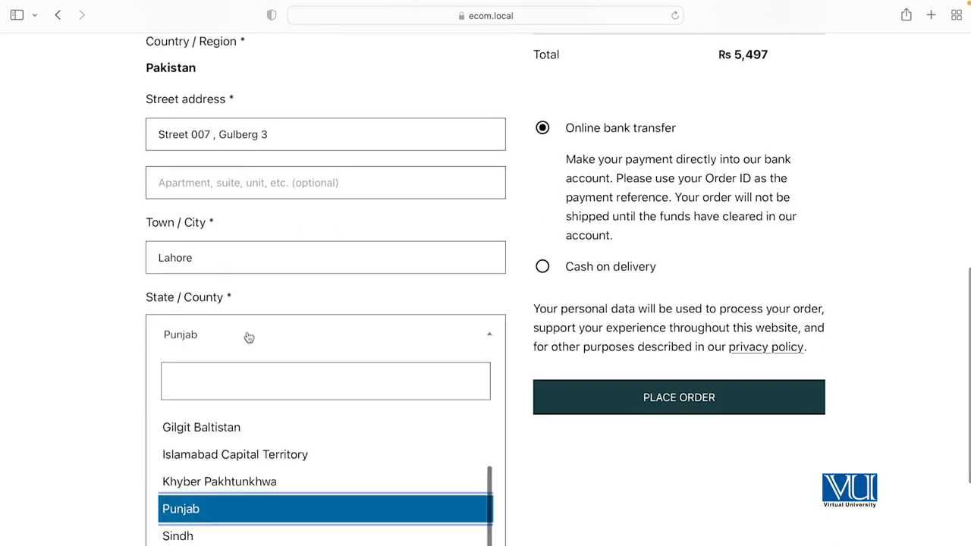
{"action": "left_click", "coordinate": [221, 516]}
{"action": "scroll", "coordinate": [257, 450], "scroll_direction": "down", "scroll_amount": 1}
Fill in the postcode and phone number, and accept the saved e-mail address suggestion
{"action": "left_click", "coordinate": [216, 371]}
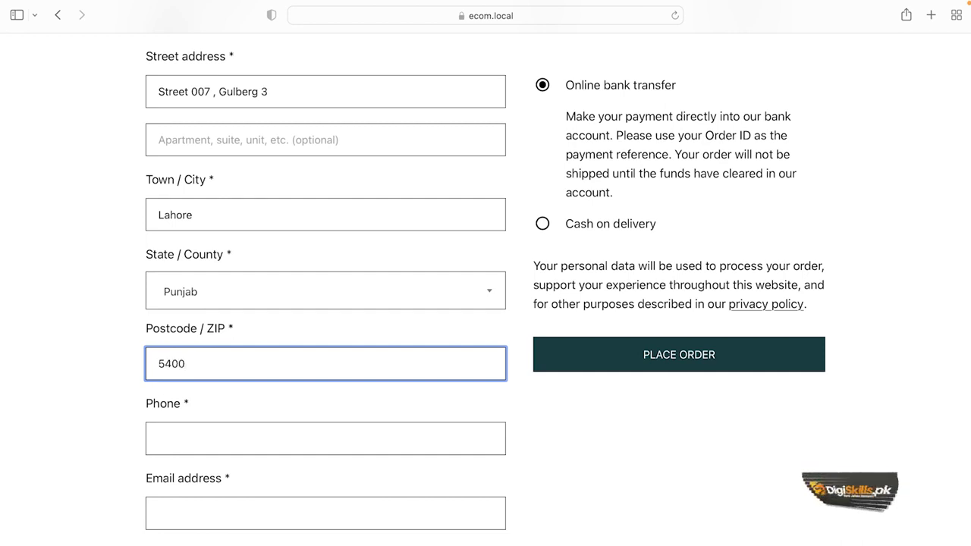
{"action": "left_click", "coordinate": [269, 440]}
{"action": "scroll", "coordinate": [269, 444], "scroll_direction": "down", "scroll_amount": 1}
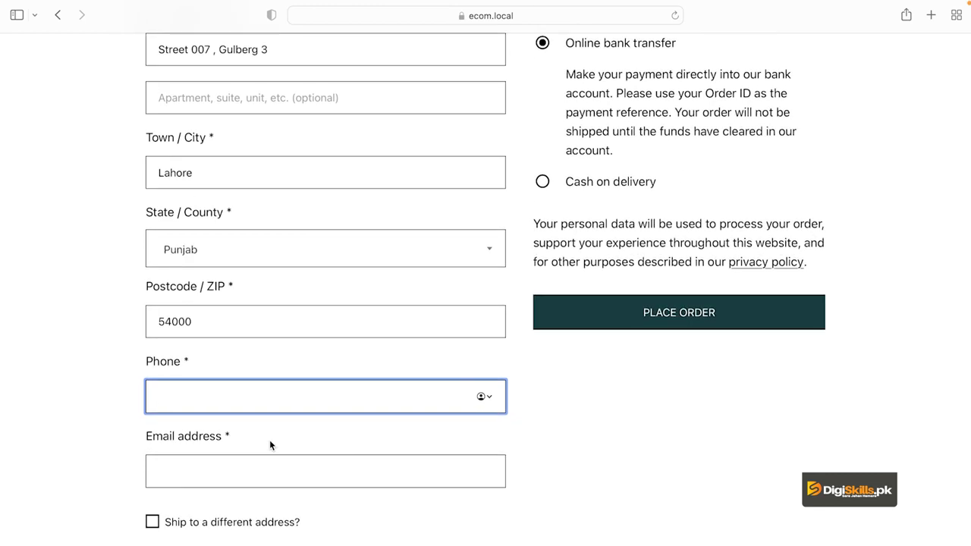
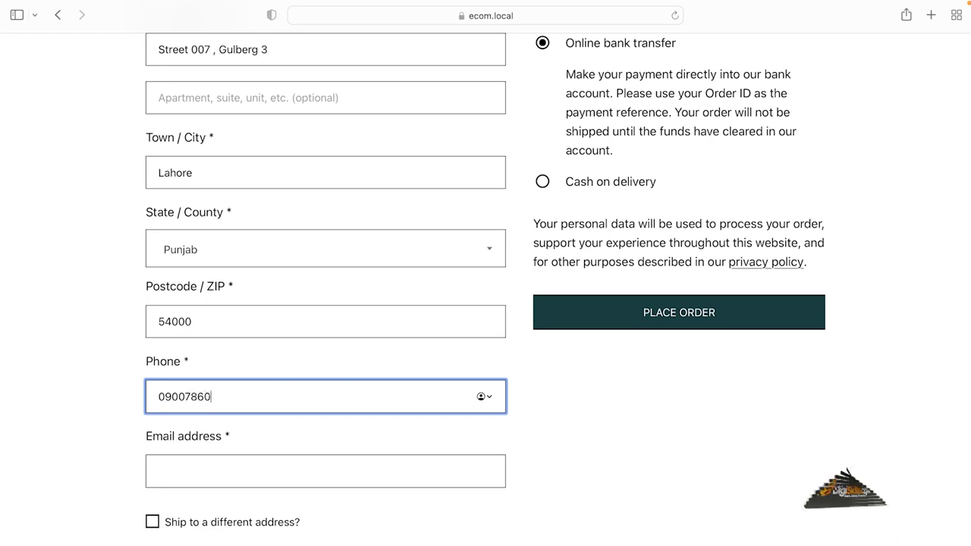
{"action": "scroll", "coordinate": [299, 449], "scroll_direction": "down", "scroll_amount": 2}
{"action": "left_click", "coordinate": [298, 418]}
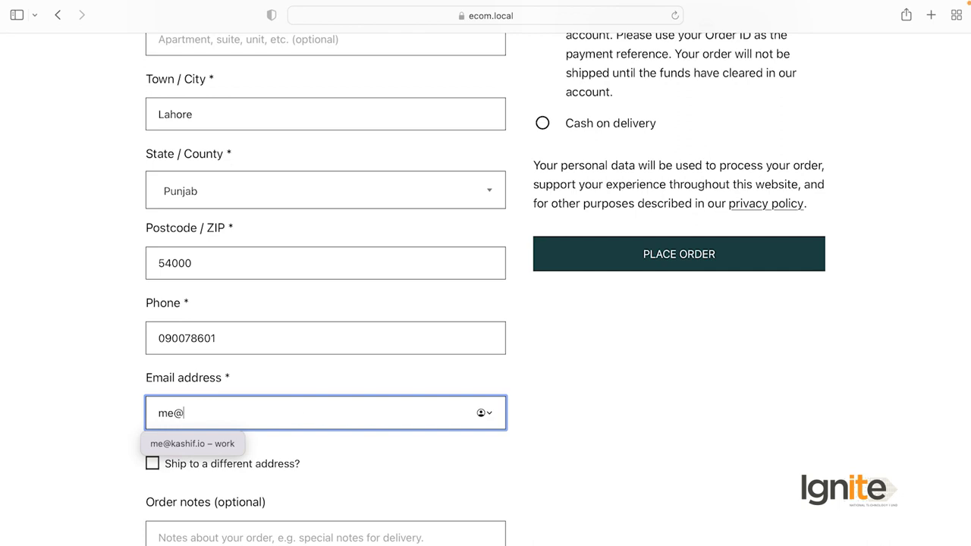
{"action": "type", "text": "me@"}
{"action": "left_click", "coordinate": [216, 444]}
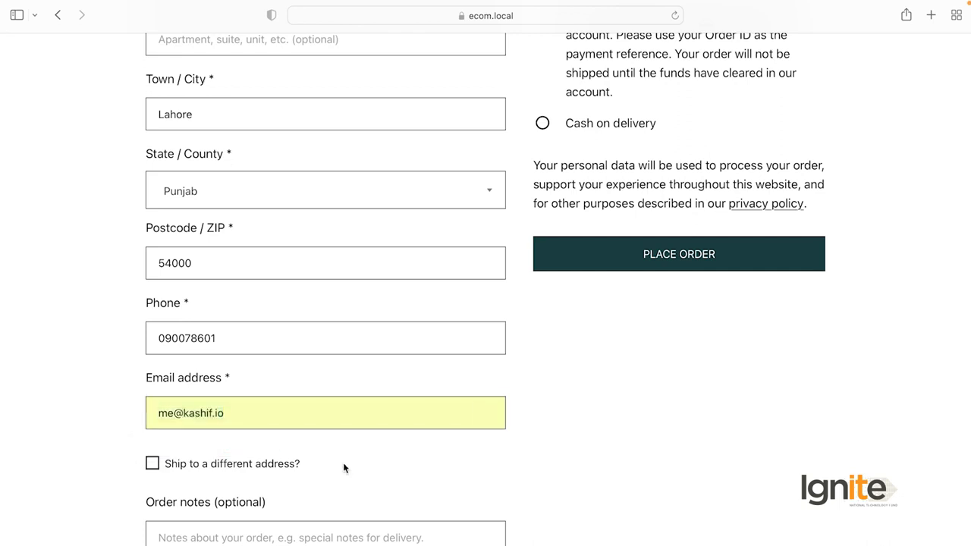
{"action": "scroll", "coordinate": [369, 487], "scroll_direction": "down", "scroll_amount": 1}
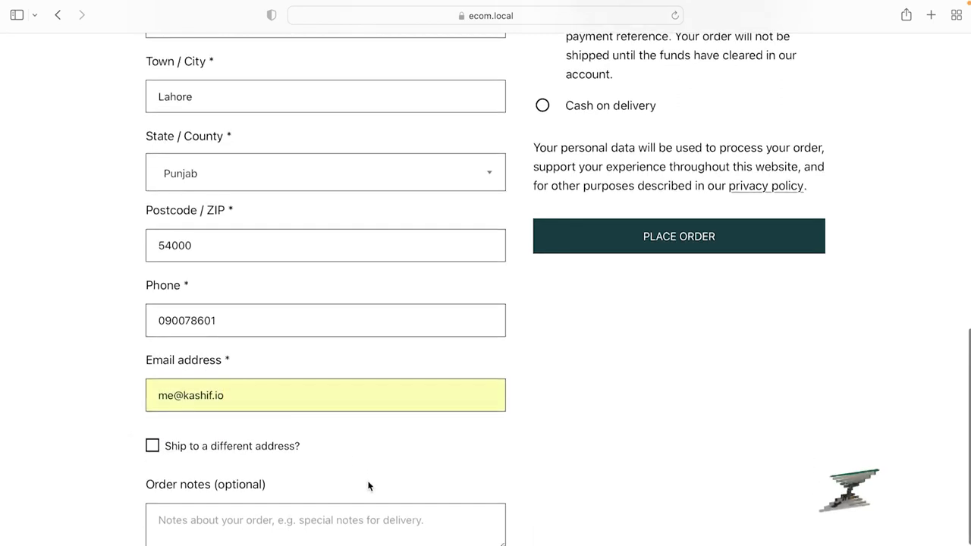
{"action": "scroll", "coordinate": [18, 400], "scroll_direction": "down", "scroll_amount": 3}
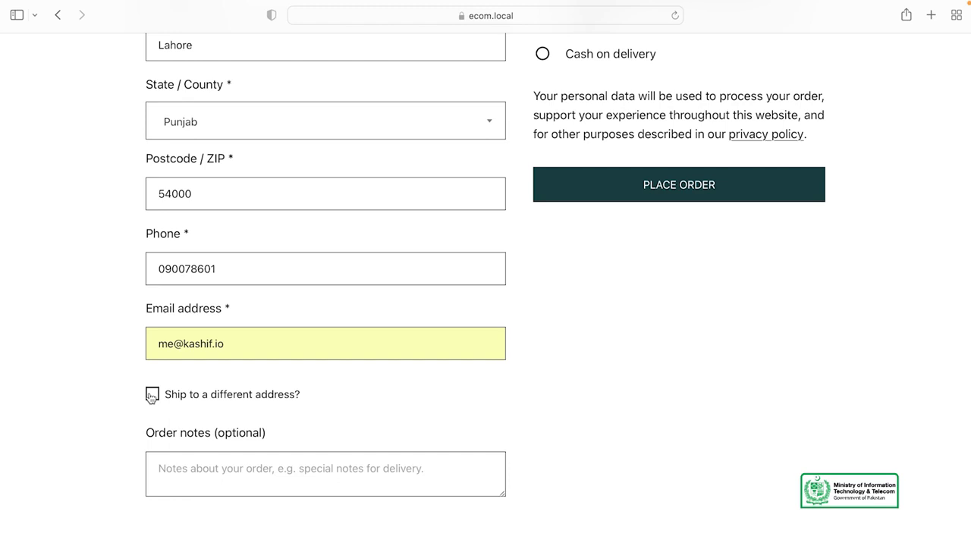
Leave 'Ship to a different address?' off and scroll down to the Order notes box
{"action": "left_click", "coordinate": [152, 396]}
{"action": "scroll", "coordinate": [265, 410], "scroll_direction": "down", "scroll_amount": 2}
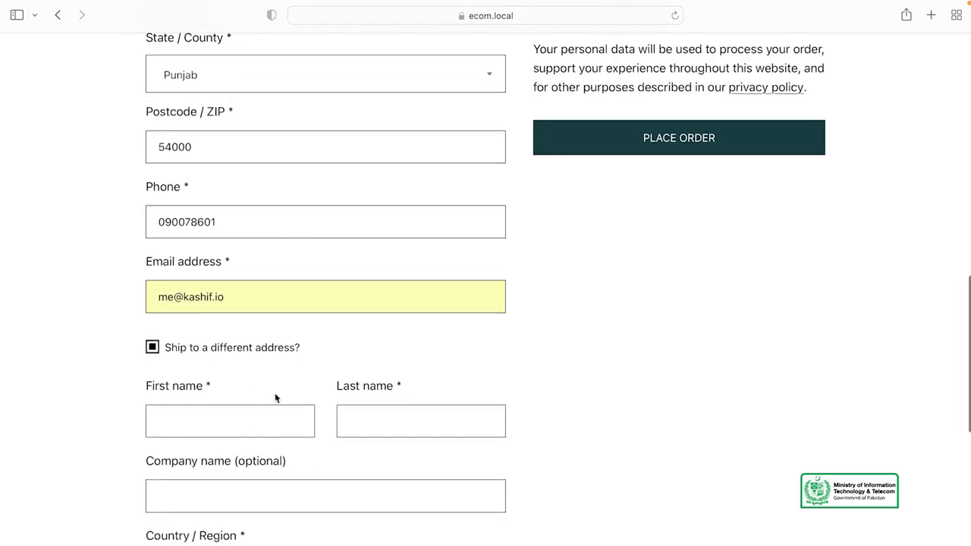
{"action": "scroll", "coordinate": [658, 412], "scroll_direction": "down", "scroll_amount": 2}
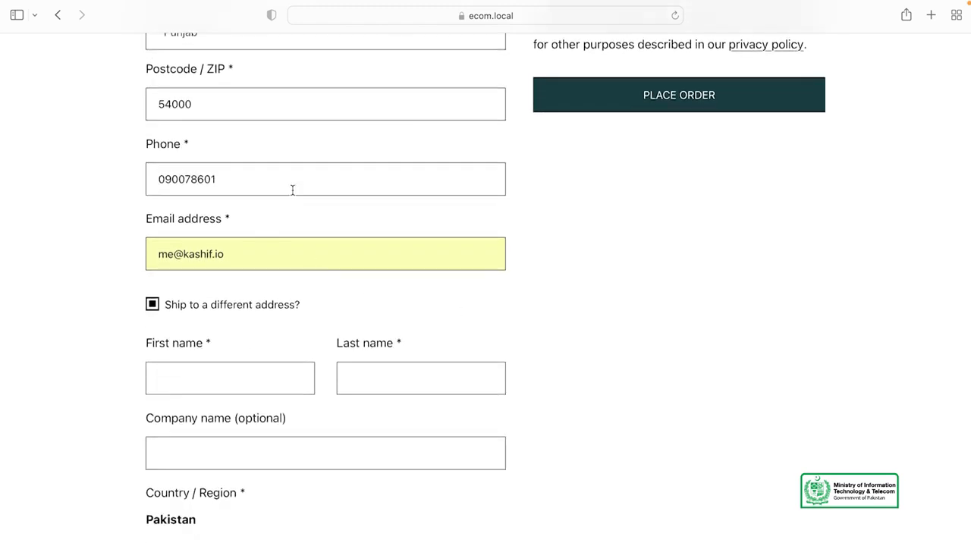
{"action": "scroll", "coordinate": [292, 188], "scroll_direction": "up", "scroll_amount": 5}
{"action": "scroll", "coordinate": [293, 190], "scroll_direction": "down", "scroll_amount": 7}
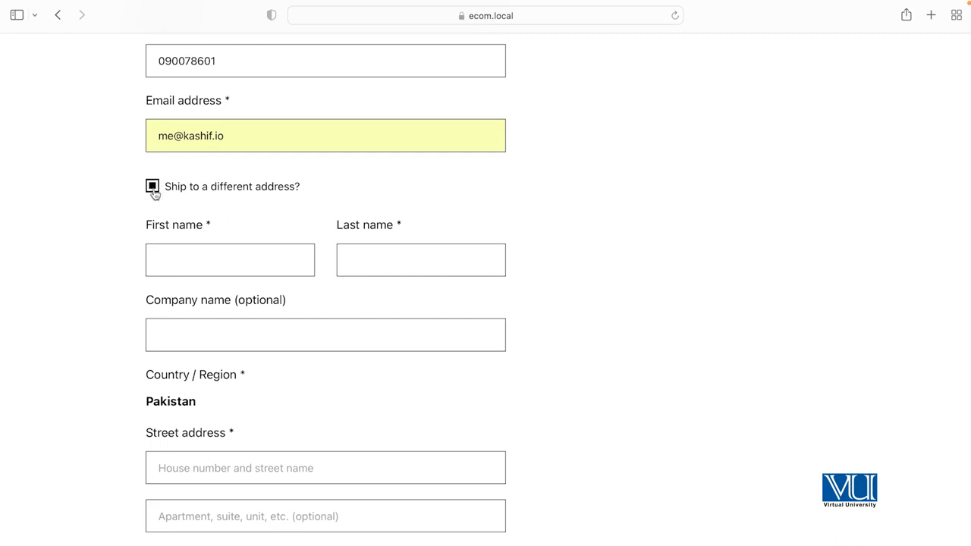
{"action": "scroll", "coordinate": [240, 307], "scroll_direction": "down", "scroll_amount": 1}
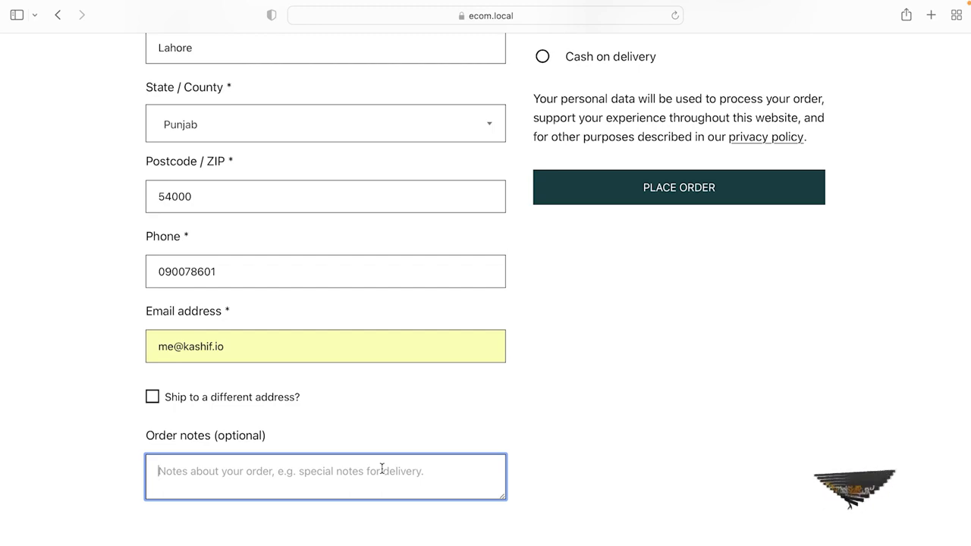
Add the order note 'Only Ship with XYZ Courier'
{"action": "type", "text": "Only Ship with XYZ Courier"}
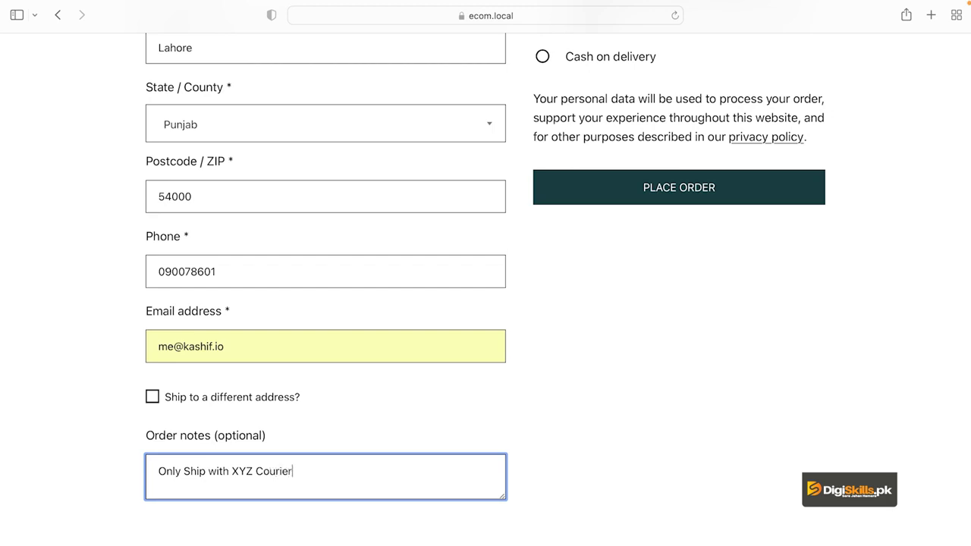
{"action": "left_click", "coordinate": [574, 469]}
{"action": "left_click", "coordinate": [338, 470]}
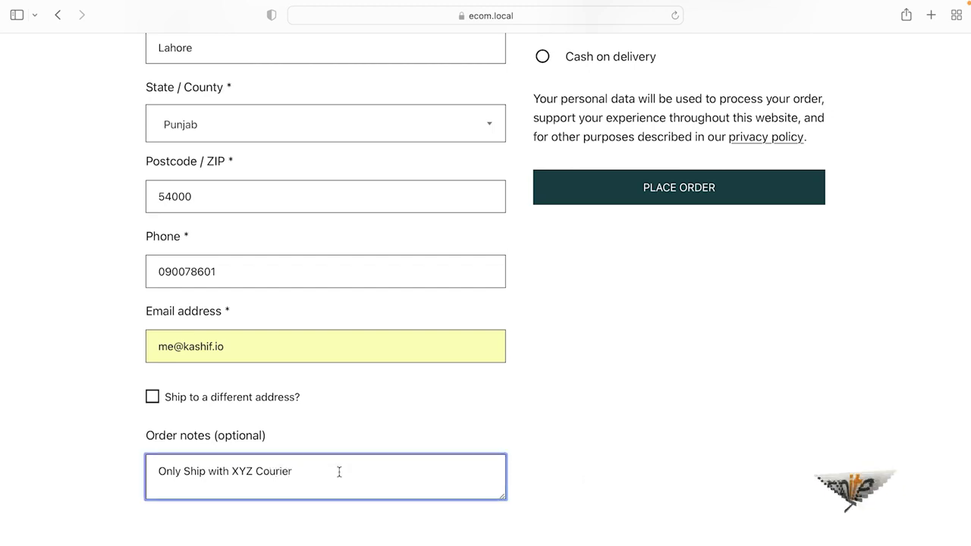
{"action": "scroll", "coordinate": [574, 421], "scroll_direction": "up", "scroll_amount": 2}
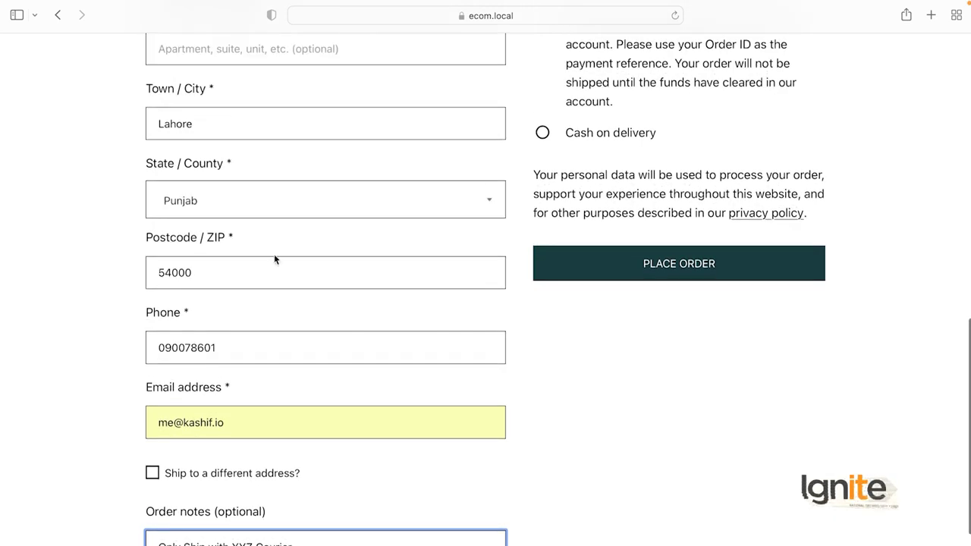
{"action": "scroll", "coordinate": [275, 260], "scroll_direction": "up", "scroll_amount": 4}
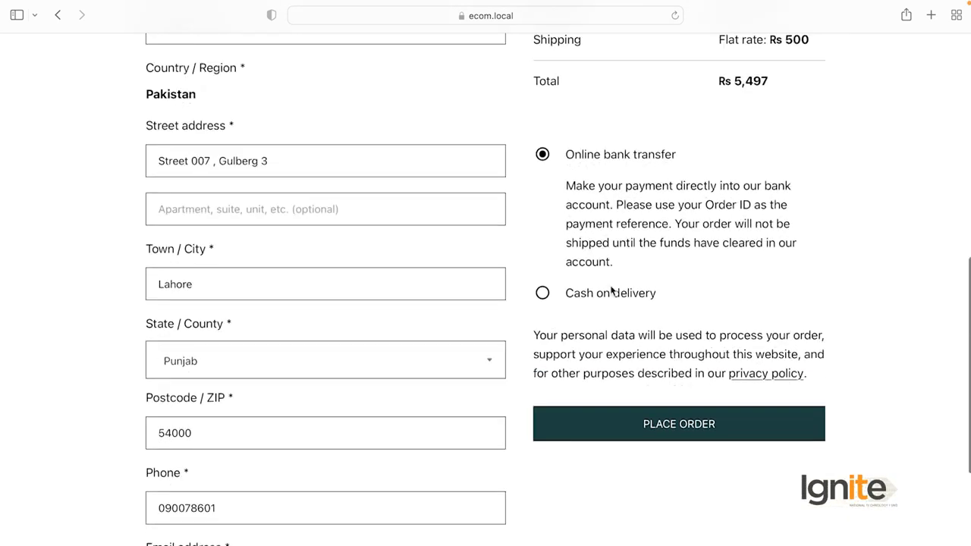
{"action": "scroll", "coordinate": [612, 289], "scroll_direction": "down", "scroll_amount": 1}
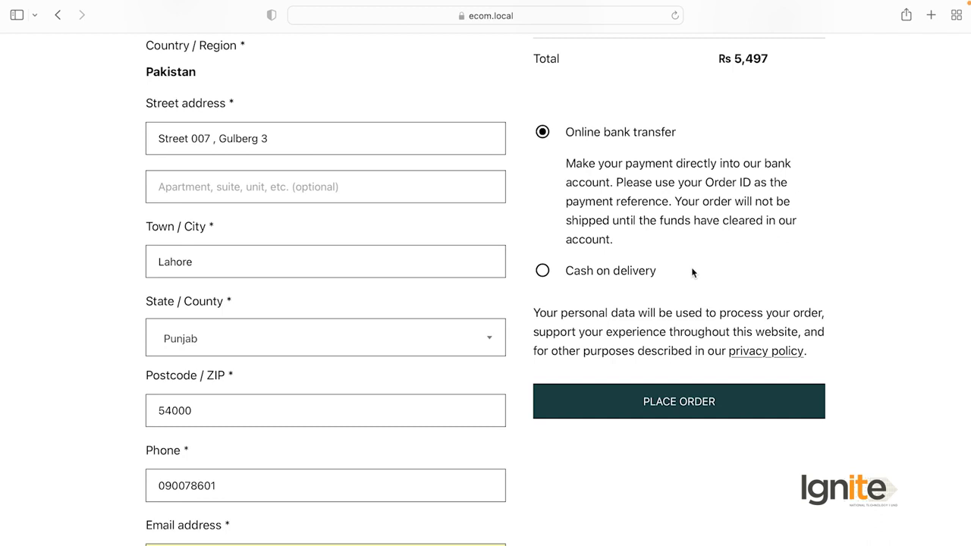
{"action": "scroll", "coordinate": [706, 258], "scroll_direction": "down", "scroll_amount": 1}
{"action": "scroll", "coordinate": [645, 184], "scroll_direction": "up", "scroll_amount": 4}
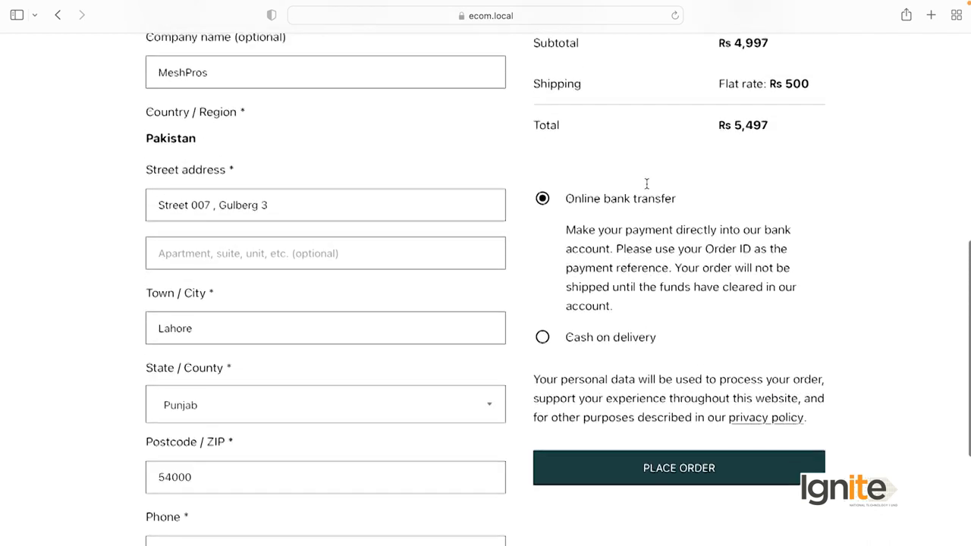
{"action": "scroll", "coordinate": [645, 185], "scroll_direction": "down", "scroll_amount": 3}
{"action": "scroll", "coordinate": [674, 260], "scroll_direction": "down", "scroll_amount": 1}
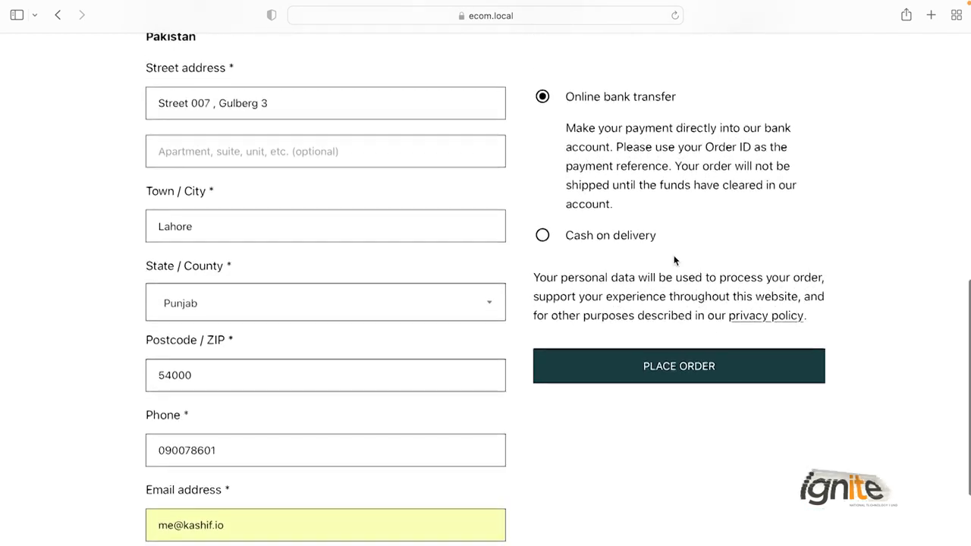
Try Cash on delivery, switch back to Online bank transfer, and place the order
{"action": "left_click", "coordinate": [543, 235]}
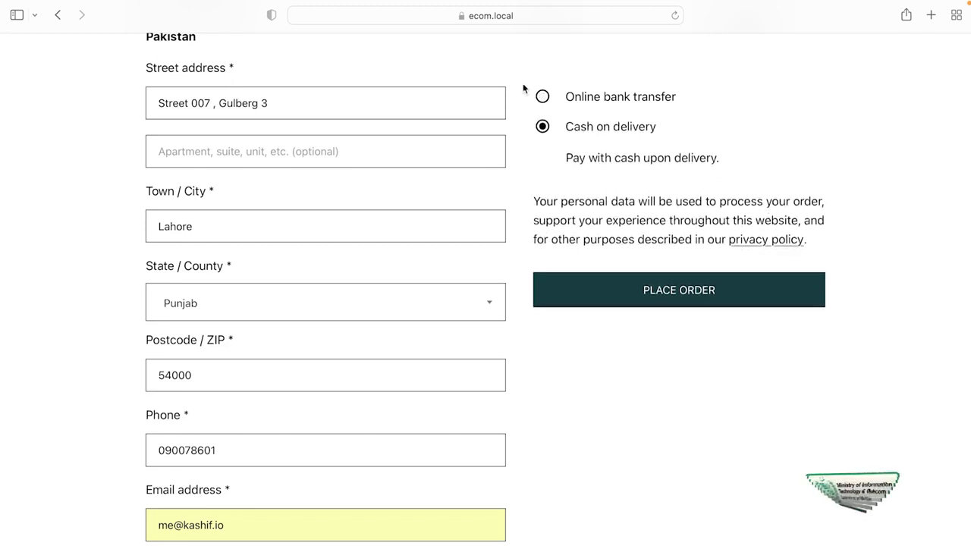
{"action": "left_click", "coordinate": [543, 96]}
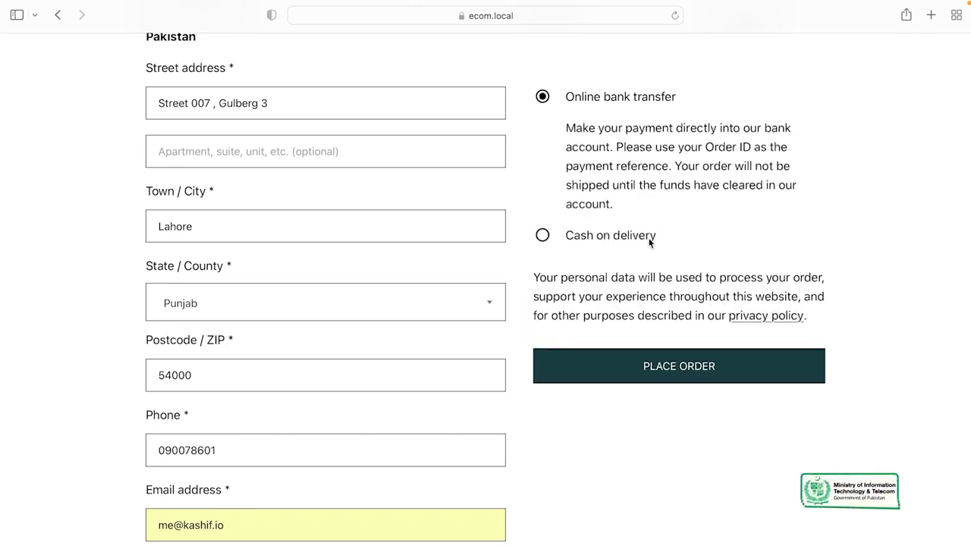
{"action": "scroll", "coordinate": [650, 243], "scroll_direction": "down", "scroll_amount": 1}
{"action": "left_click", "coordinate": [655, 319]}
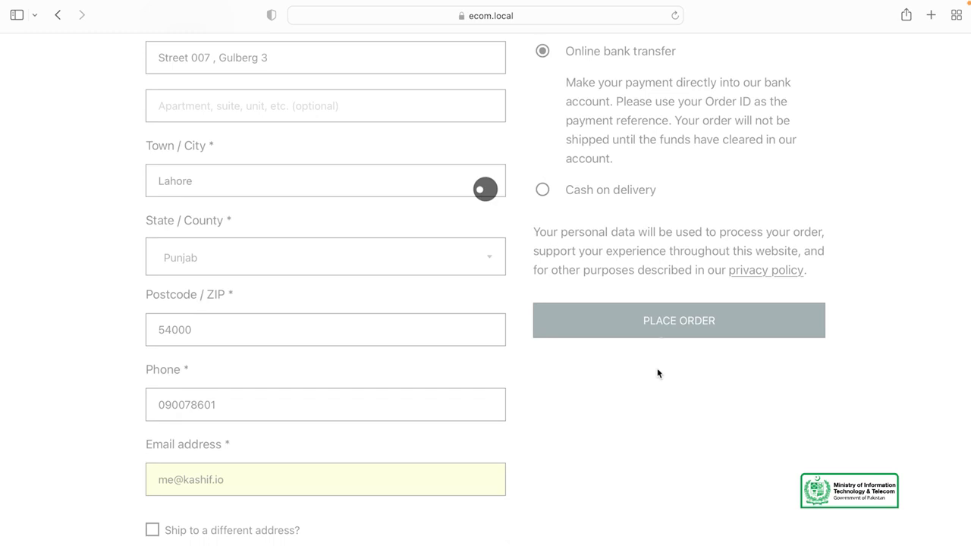
On the order-received page, highlight order number 44 and the payment instructions
{"action": "scroll", "coordinate": [615, 353], "scroll_direction": "down", "scroll_amount": 3}
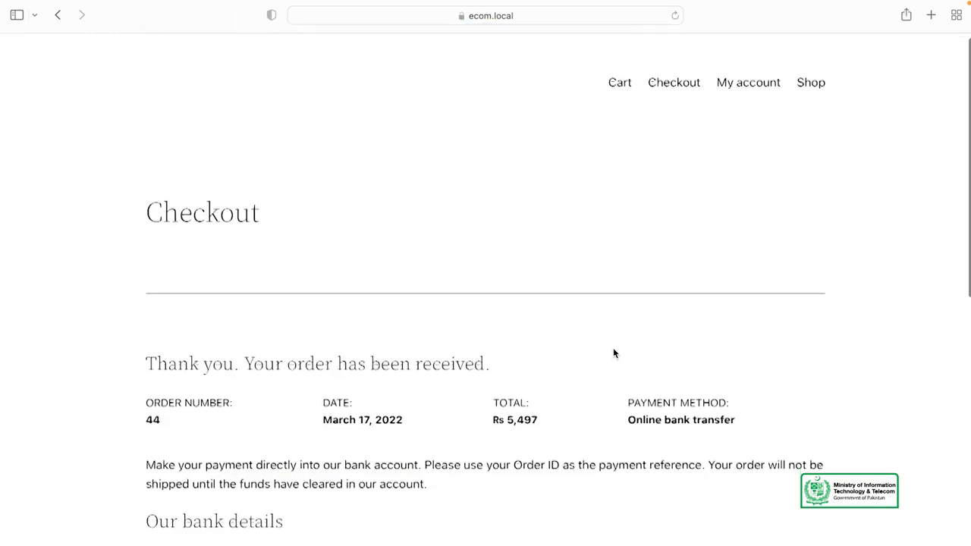
{"action": "scroll", "coordinate": [615, 353], "scroll_direction": "down", "scroll_amount": 5}
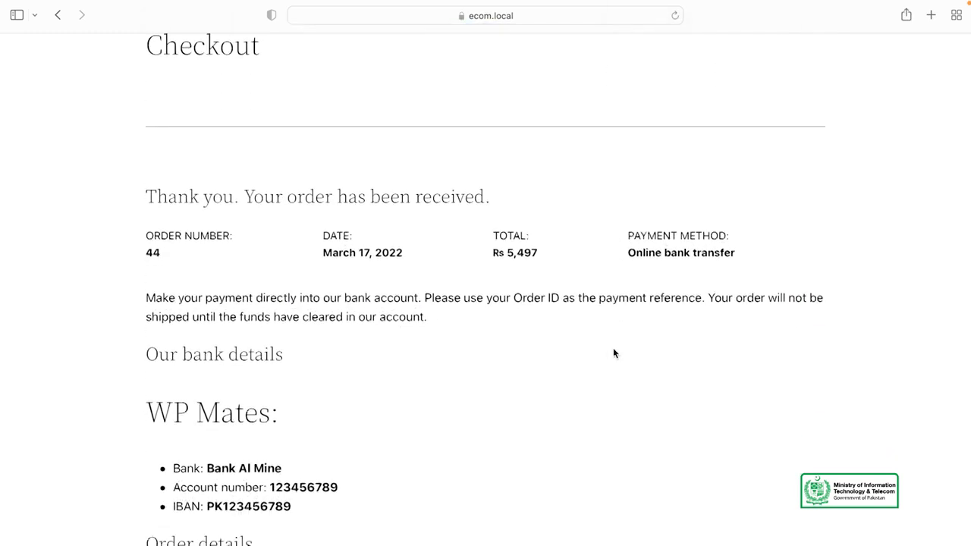
{"action": "scroll", "coordinate": [615, 352], "scroll_direction": "down", "scroll_amount": 1}
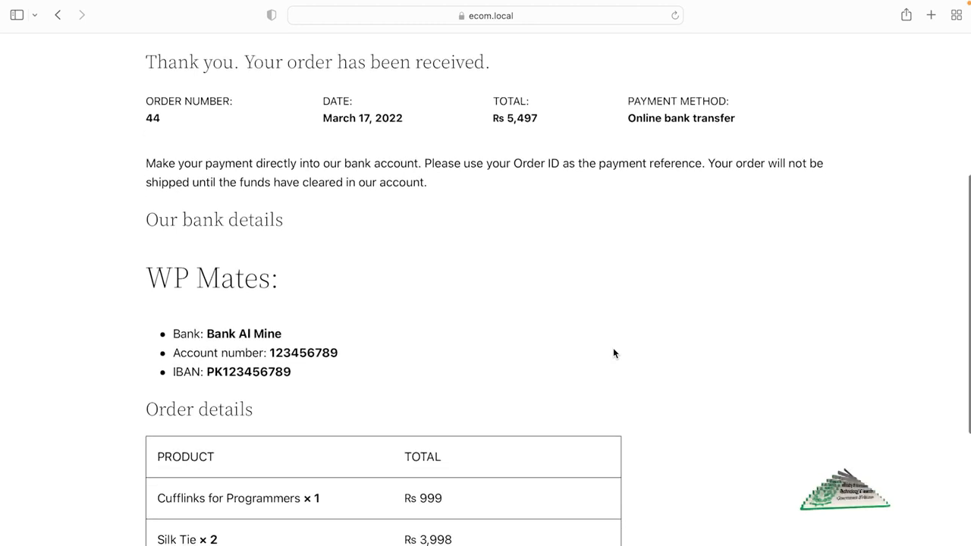
{"action": "double_click", "coordinate": [153, 117]}
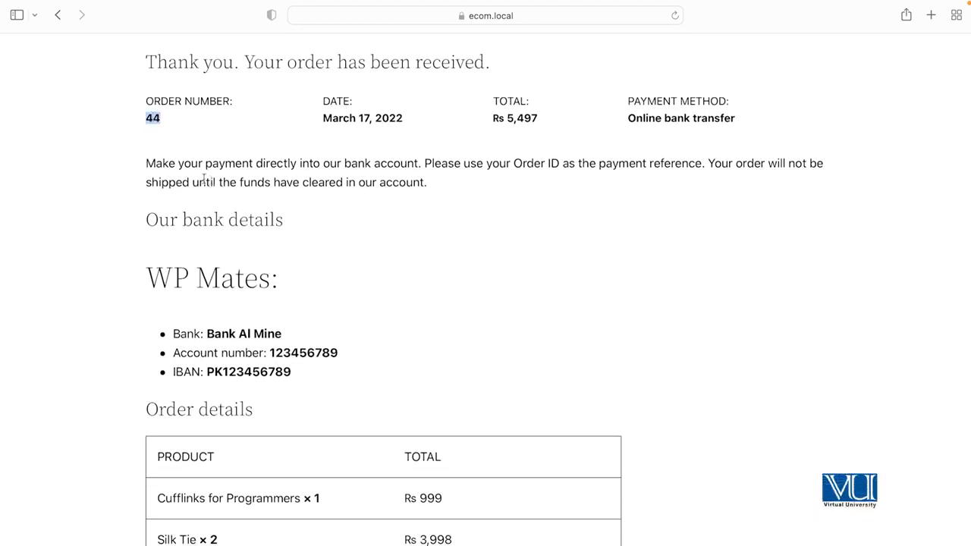
{"action": "left_click_drag", "start_coordinate": [144, 163], "coordinate": [433, 178]}
{"action": "left_click", "coordinate": [438, 178]}
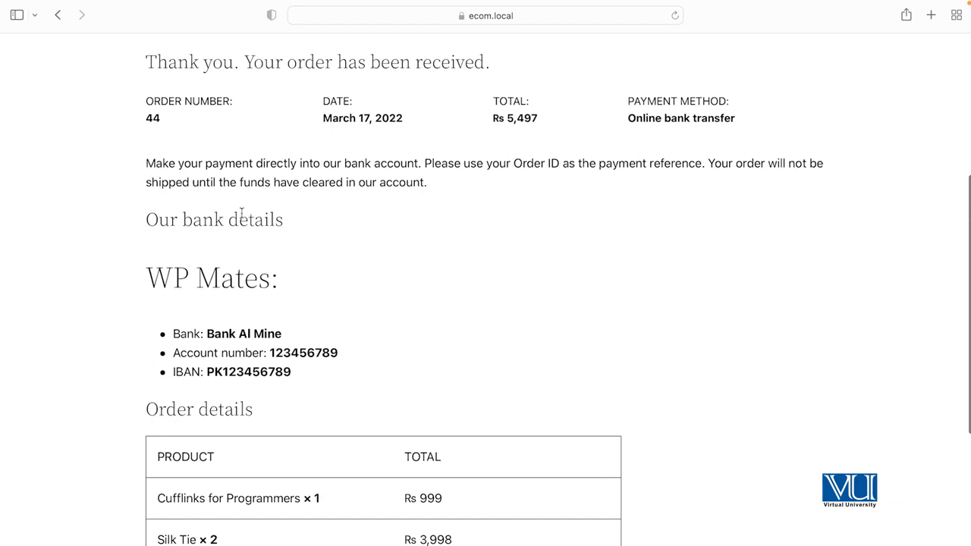
Highlight the WP Mates account name, Bank Al Mine, account number and IBAN, then review the order table
{"action": "scroll", "coordinate": [373, 243], "scroll_direction": "down", "scroll_amount": 2}
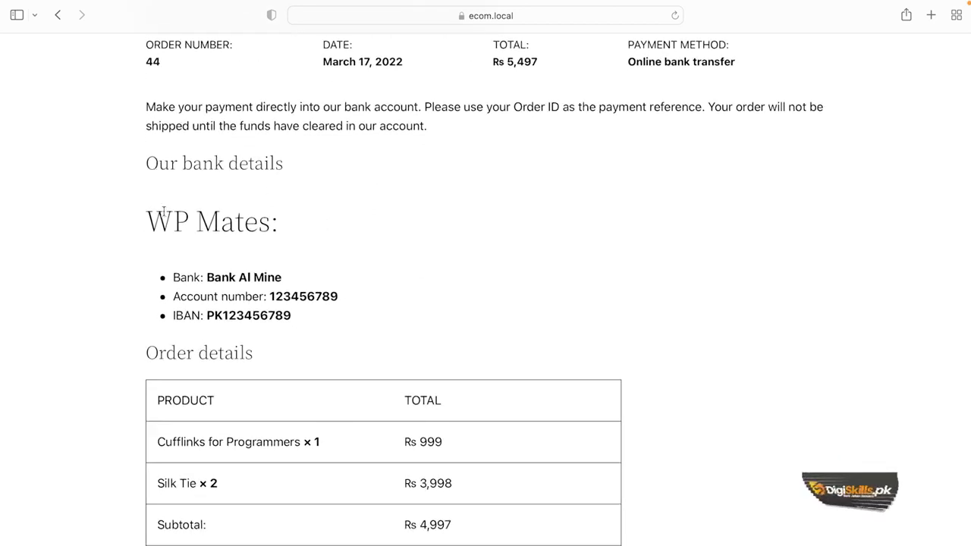
{"action": "left_click_drag", "start_coordinate": [148, 220], "coordinate": [271, 216]}
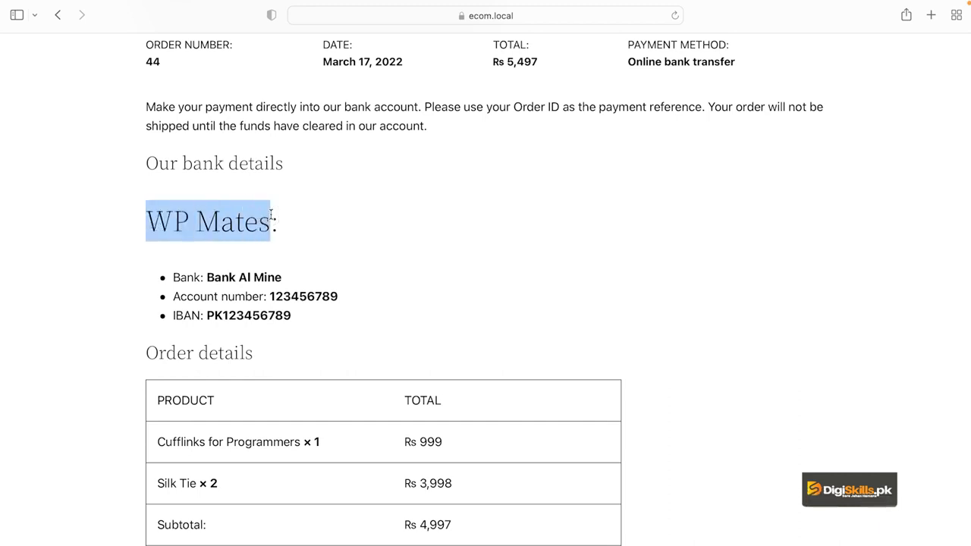
{"action": "left_click_drag", "start_coordinate": [209, 277], "coordinate": [265, 278]}
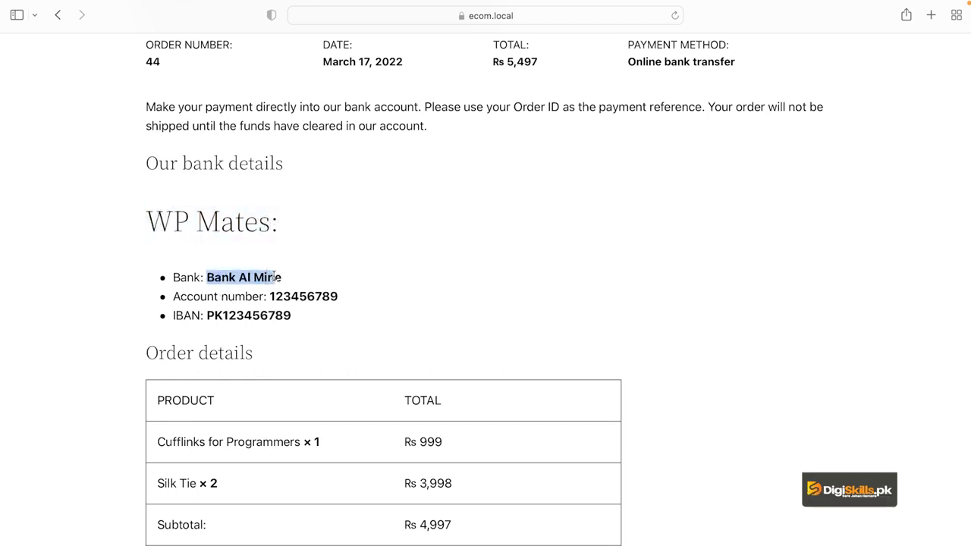
{"action": "double_click", "coordinate": [311, 297]}
{"action": "double_click", "coordinate": [272, 316]}
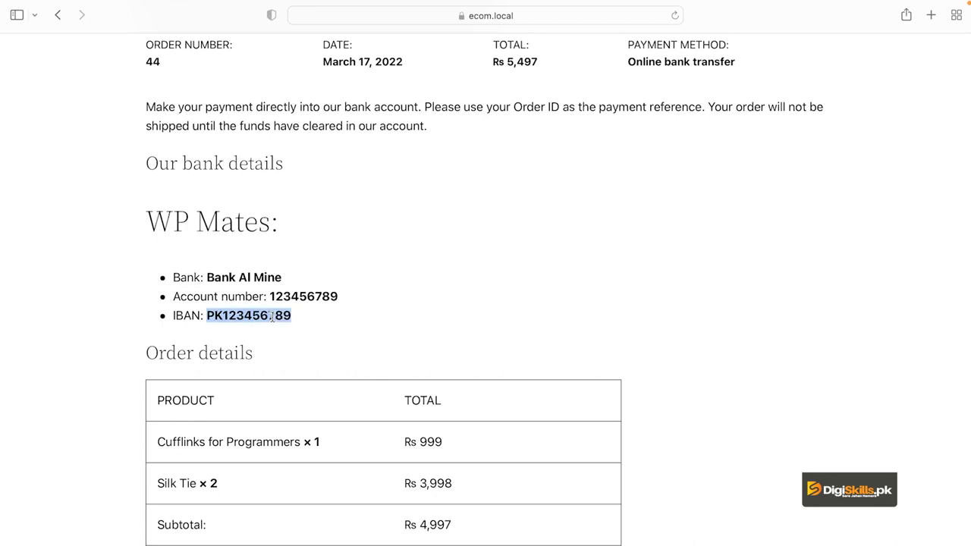
{"action": "scroll", "coordinate": [342, 293], "scroll_direction": "down", "scroll_amount": 3}
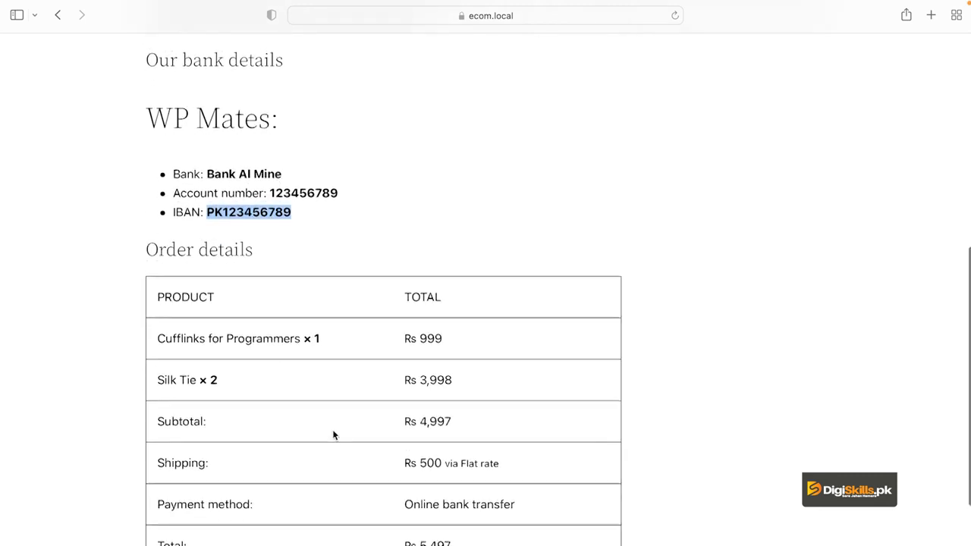
{"action": "scroll", "coordinate": [334, 433], "scroll_direction": "down", "scroll_amount": 1}
{"action": "scroll", "coordinate": [334, 433], "scroll_direction": "up", "scroll_amount": 5}
{"action": "scroll", "coordinate": [334, 434], "scroll_direction": "up", "scroll_amount": 3}
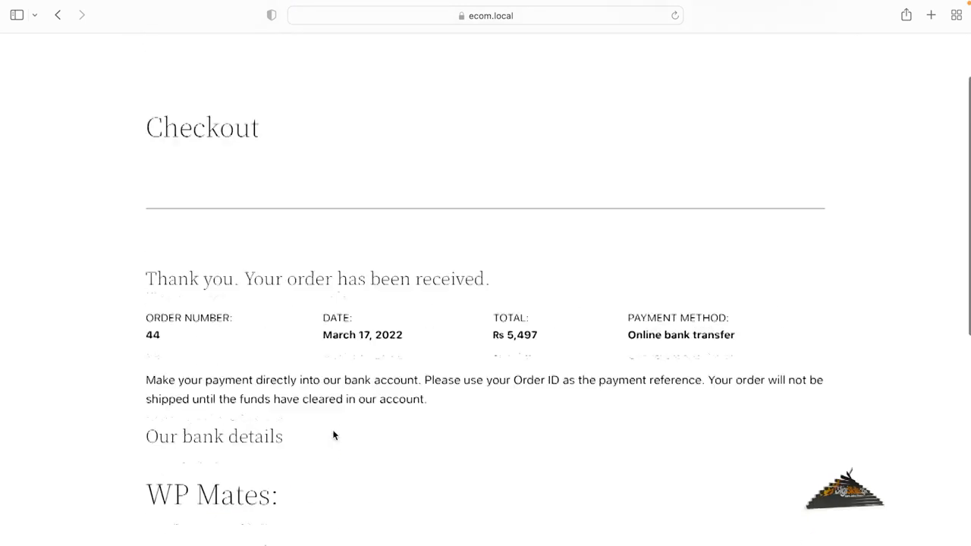
{"action": "scroll", "coordinate": [332, 431], "scroll_direction": "down", "scroll_amount": 2}
{"action": "scroll", "coordinate": [332, 431], "scroll_direction": "down", "scroll_amount": 3}
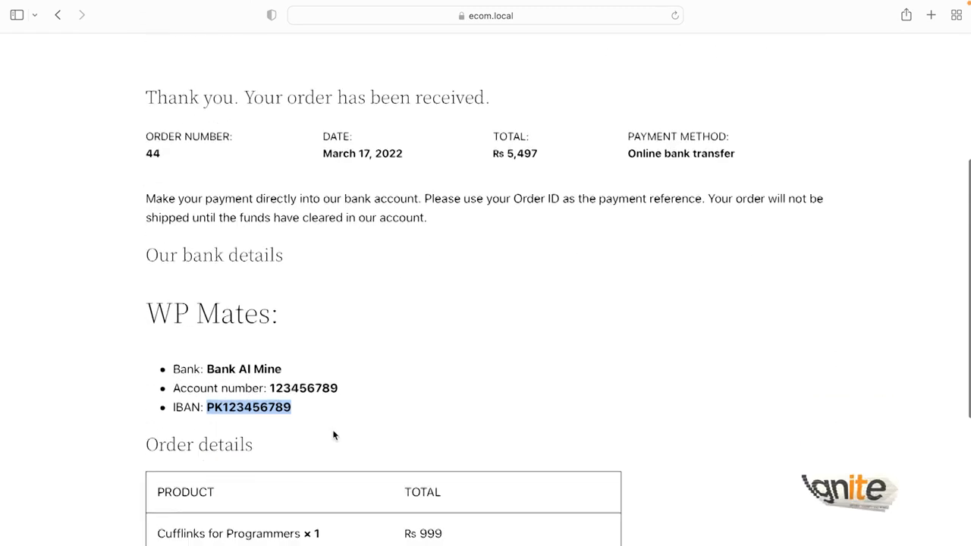
{"action": "scroll", "coordinate": [332, 425], "scroll_direction": "down", "scroll_amount": 2}
{"action": "scroll", "coordinate": [321, 390], "scroll_direction": "up", "scroll_amount": 2}
{"action": "left_click", "coordinate": [308, 377]}
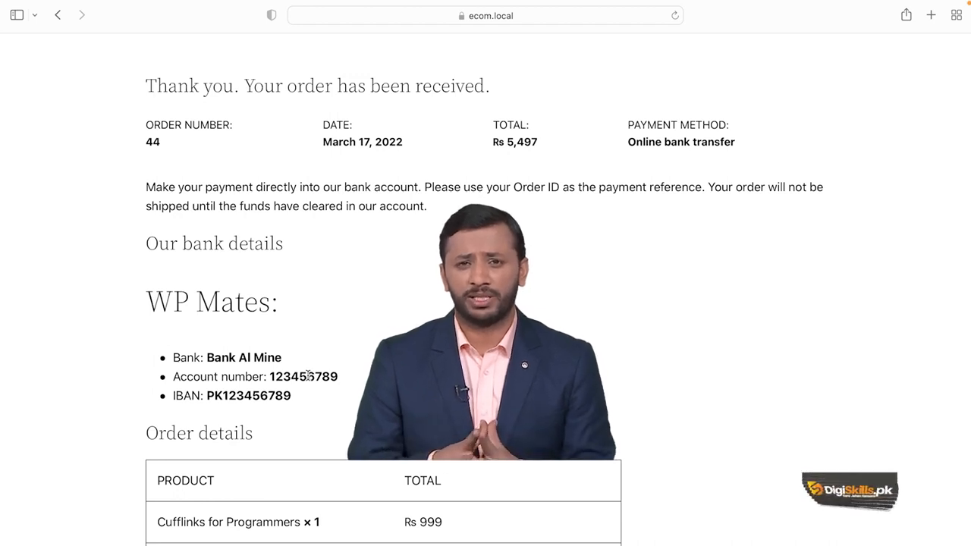
{"action": "scroll", "coordinate": [307, 376], "scroll_direction": "up", "scroll_amount": 5}
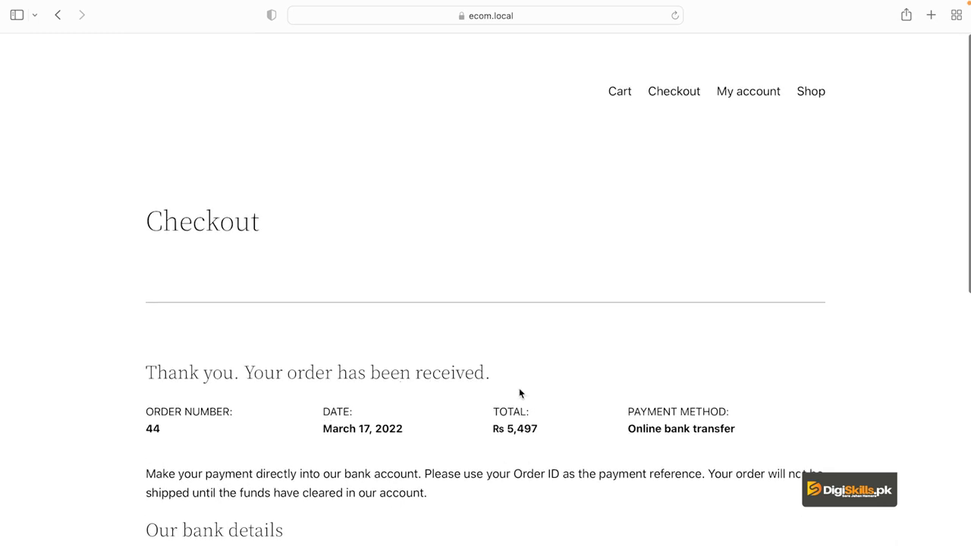
{"action": "scroll", "coordinate": [519, 393], "scroll_direction": "down", "scroll_amount": 10}
{"action": "scroll", "coordinate": [520, 392], "scroll_direction": "down", "scroll_amount": 8}
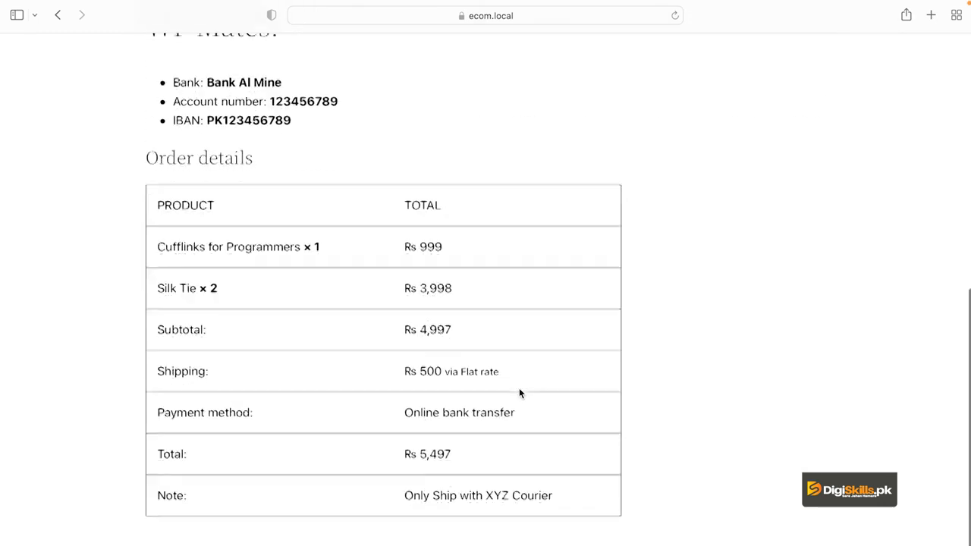
{"action": "mouse_move", "coordinate": [527, 520]}
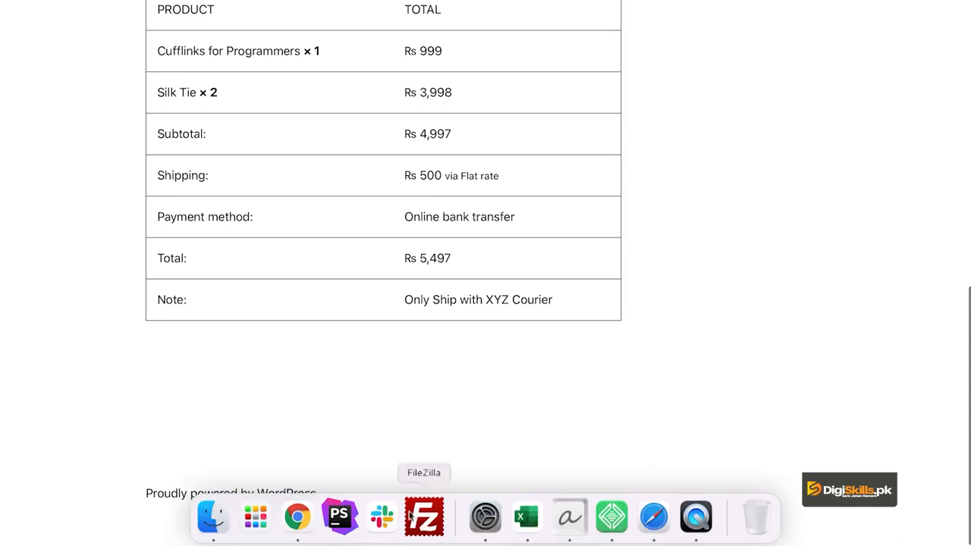
In Chrome, change the cart's shipping province to Sindh and update the shipping estimate
{"action": "left_click", "coordinate": [307, 516]}
{"action": "scroll", "coordinate": [672, 218], "scroll_direction": "up", "scroll_amount": 2}
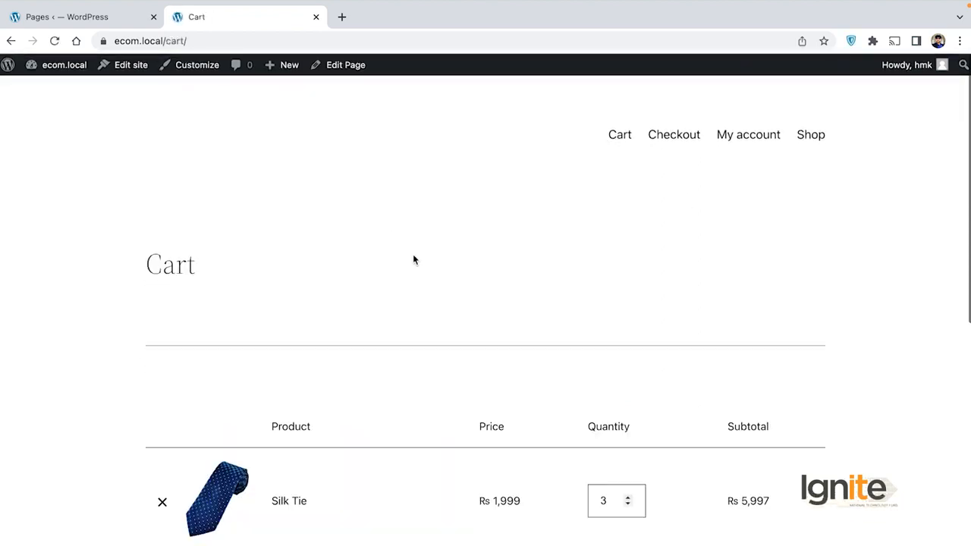
{"action": "scroll", "coordinate": [413, 254], "scroll_direction": "down", "scroll_amount": 5}
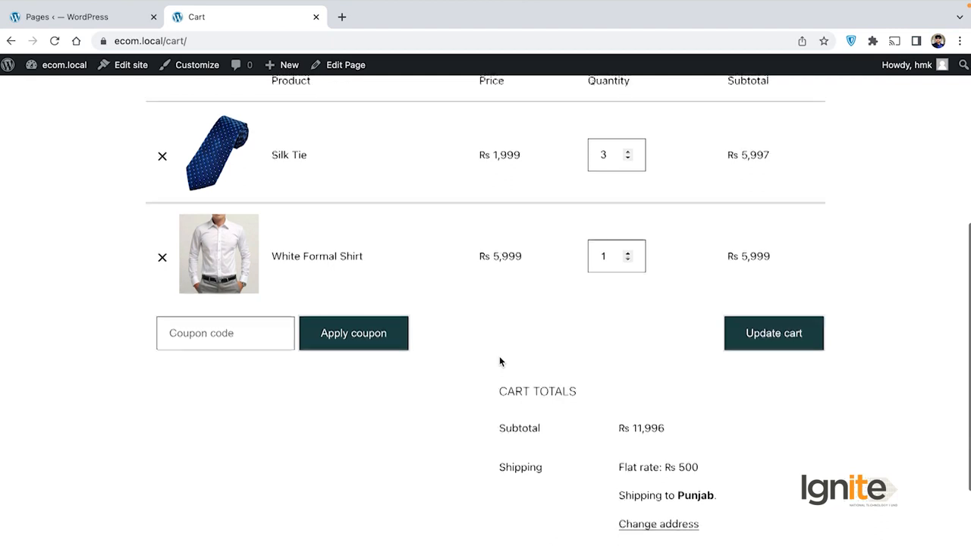
{"action": "scroll", "coordinate": [500, 361], "scroll_direction": "down", "scroll_amount": 3}
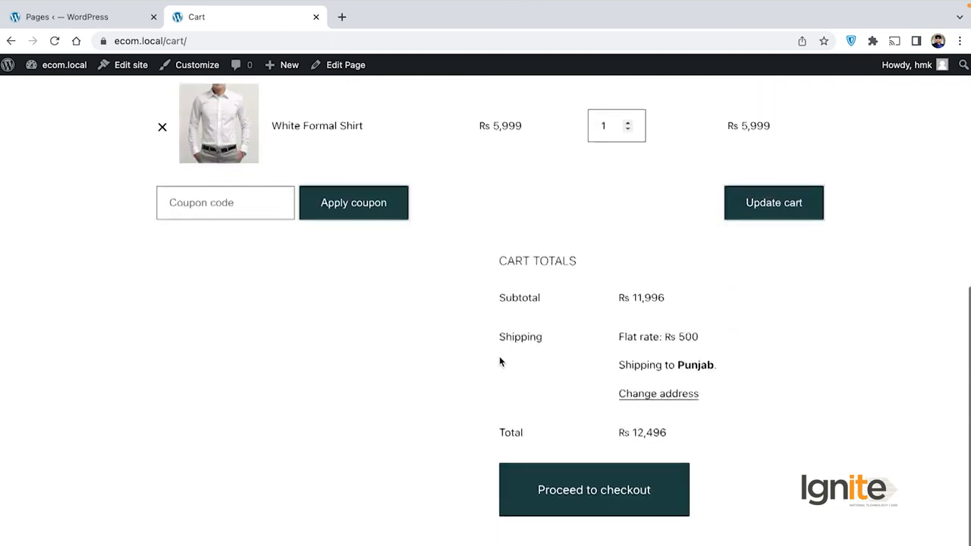
{"action": "left_click", "coordinate": [678, 391]}
{"action": "scroll", "coordinate": [687, 393], "scroll_direction": "down", "scroll_amount": 2}
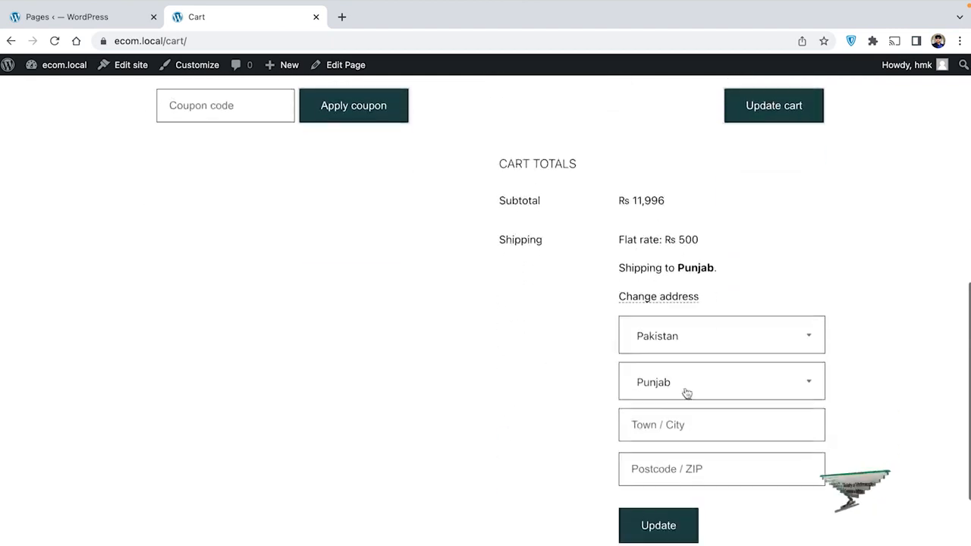
{"action": "left_click", "coordinate": [686, 393]}
{"action": "type", "text": "sindh"}
{"action": "key", "text": "Return"}
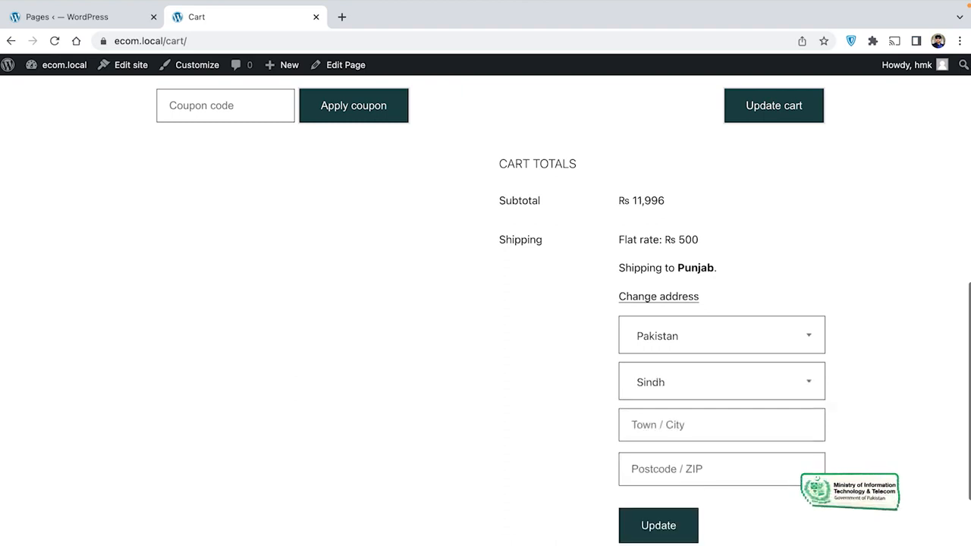
{"action": "scroll", "coordinate": [561, 440], "scroll_direction": "down", "scroll_amount": 3}
{"action": "left_click", "coordinate": [646, 403]}
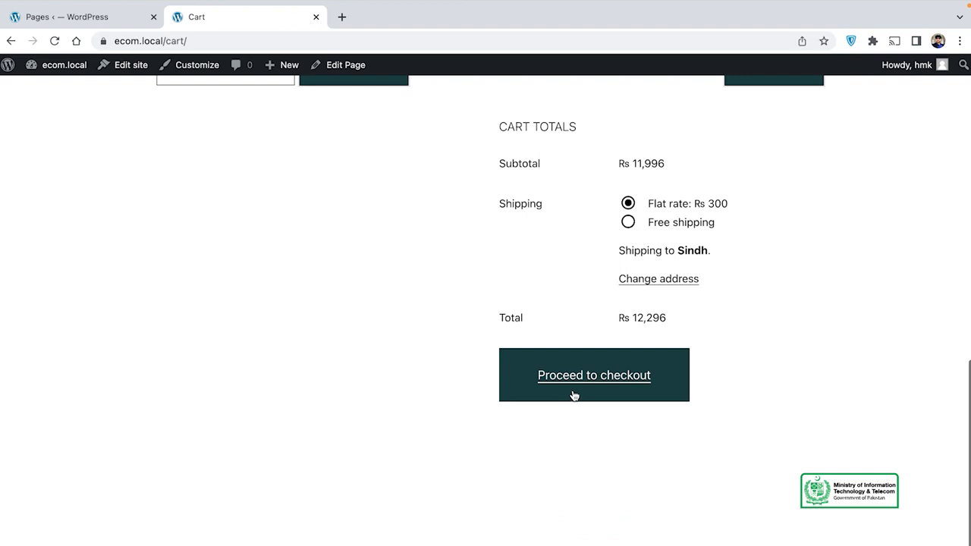
Select Free shipping and review the Rs 11,996 total for three Silk Ties and a White Formal Shirt
{"action": "left_click", "coordinate": [628, 222]}
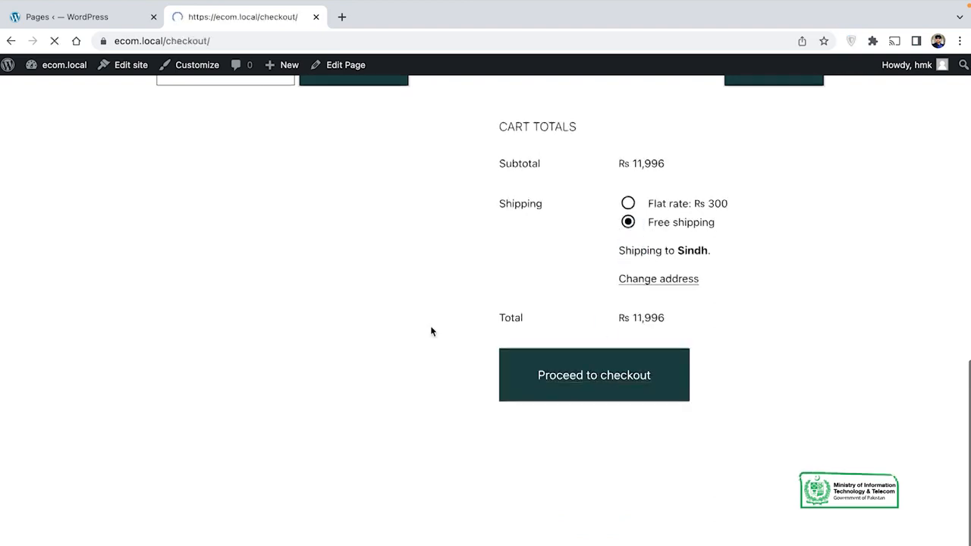
{"action": "scroll", "coordinate": [501, 360], "scroll_direction": "down", "scroll_amount": 3}
{"action": "scroll", "coordinate": [500, 360], "scroll_direction": "down", "scroll_amount": 3}
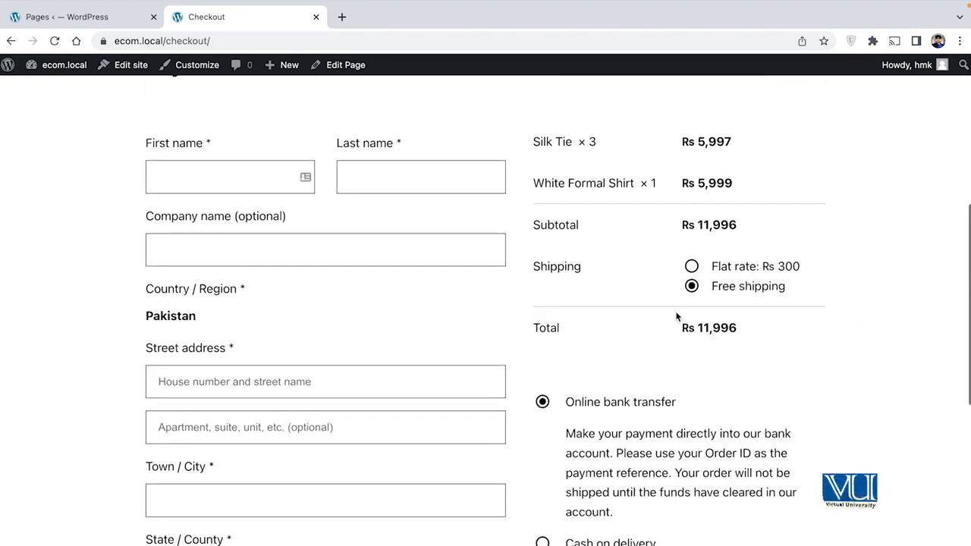
{"action": "scroll", "coordinate": [676, 316], "scroll_direction": "down", "scroll_amount": 1}
{"action": "scroll", "coordinate": [677, 317], "scroll_direction": "up", "scroll_amount": 1}
{"action": "scroll", "coordinate": [677, 317], "scroll_direction": "down", "scroll_amount": 3}
{"action": "scroll", "coordinate": [677, 315], "scroll_direction": "down", "scroll_amount": 5}
{"action": "scroll", "coordinate": [677, 313], "scroll_direction": "up", "scroll_amount": 8}
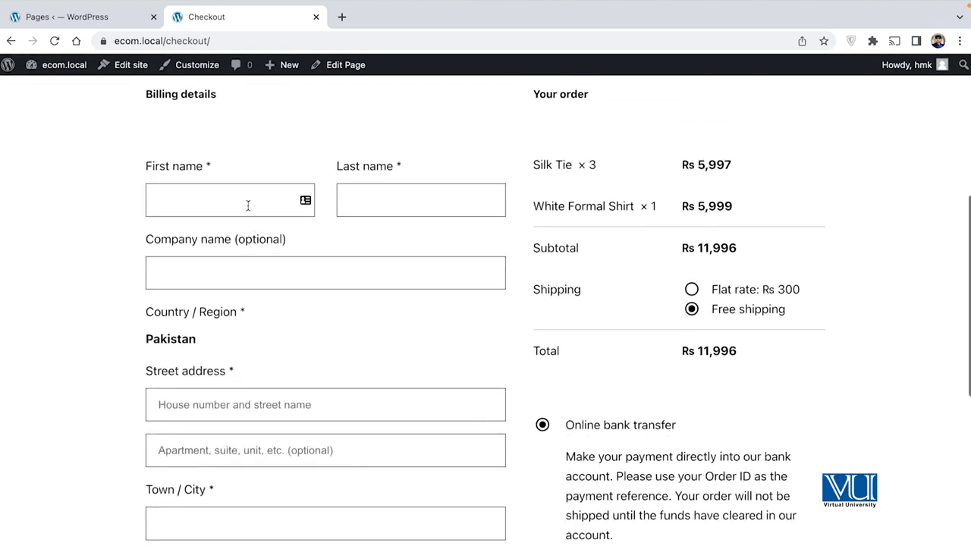
{"action": "scroll", "coordinate": [358, 273], "scroll_direction": "up", "scroll_amount": 1}
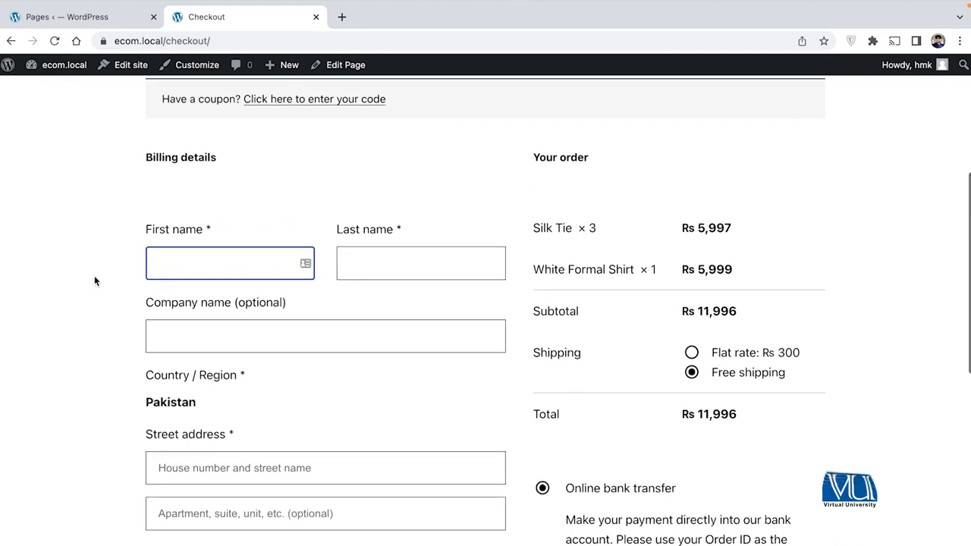
Enter the customer's first name, last name and company name in the billing form
{"action": "scroll", "coordinate": [94, 280], "scroll_direction": "up", "scroll_amount": 1}
{"action": "scroll", "coordinate": [95, 280], "scroll_direction": "down", "scroll_amount": 1}
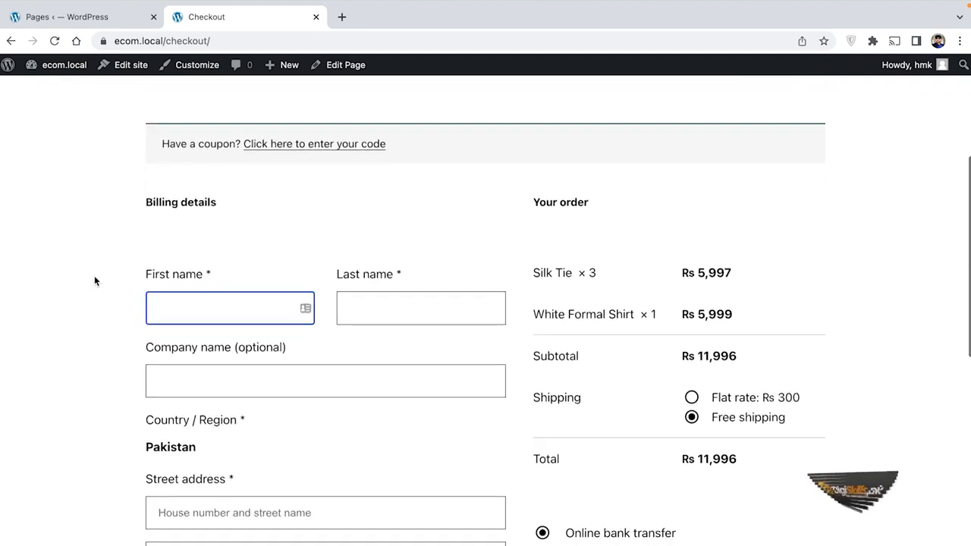
{"action": "type", "text": "Ashar"}
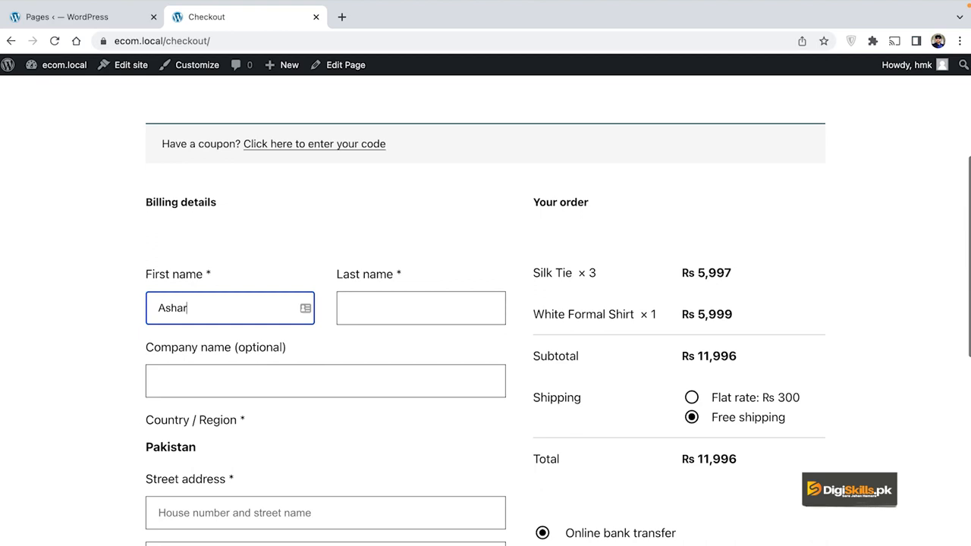
{"action": "left_click", "coordinate": [350, 308]}
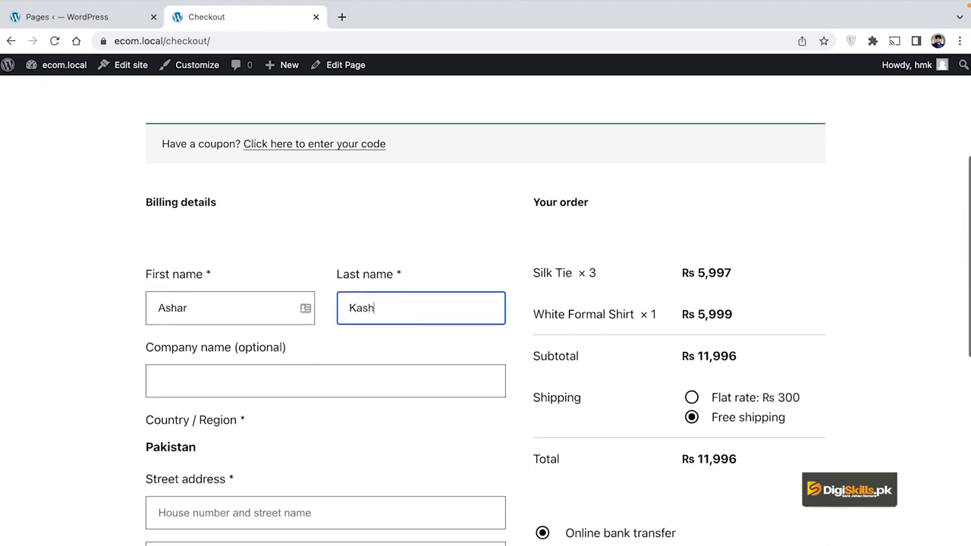
{"action": "left_click", "coordinate": [211, 377]}
{"action": "type", "text": "MeshPros"}
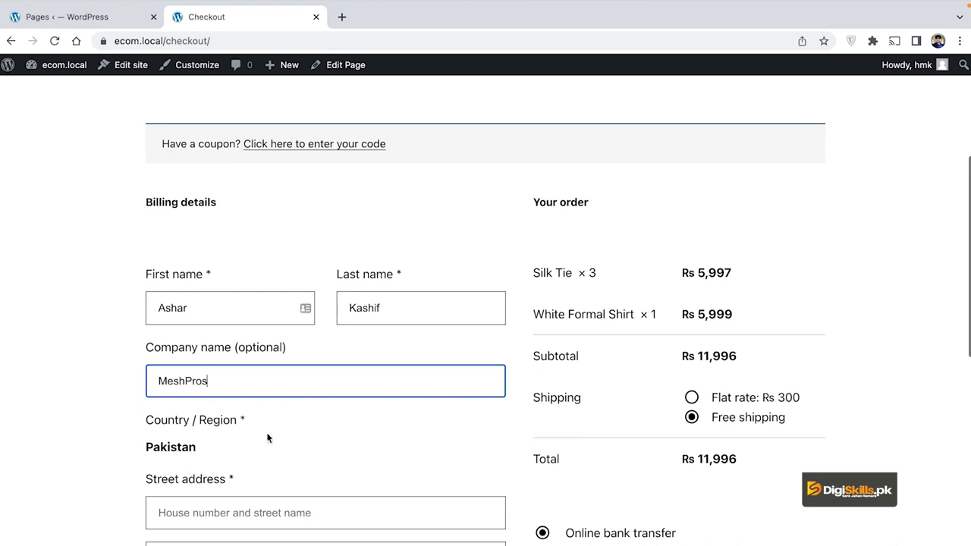
Fill in the billing street address, town/city and postcode
{"action": "scroll", "coordinate": [268, 438], "scroll_direction": "down", "scroll_amount": 2}
{"action": "left_click", "coordinate": [266, 410]}
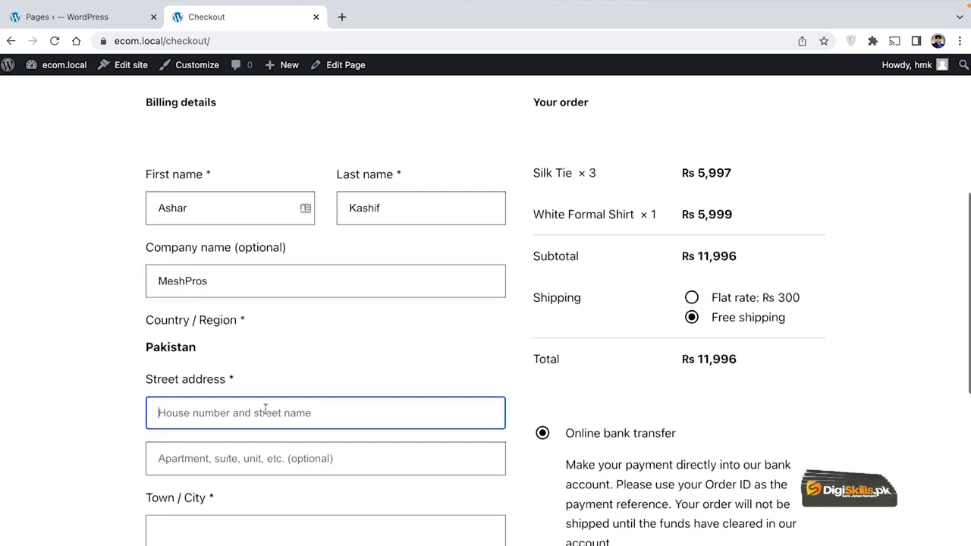
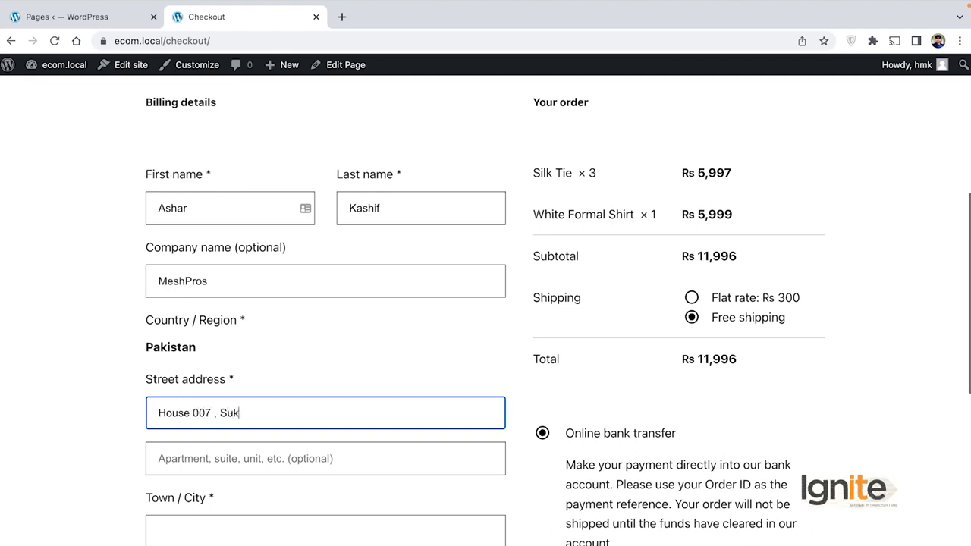
{"action": "scroll", "coordinate": [326, 425], "scroll_direction": "down", "scroll_amount": 2}
{"action": "left_click", "coordinate": [252, 452]}
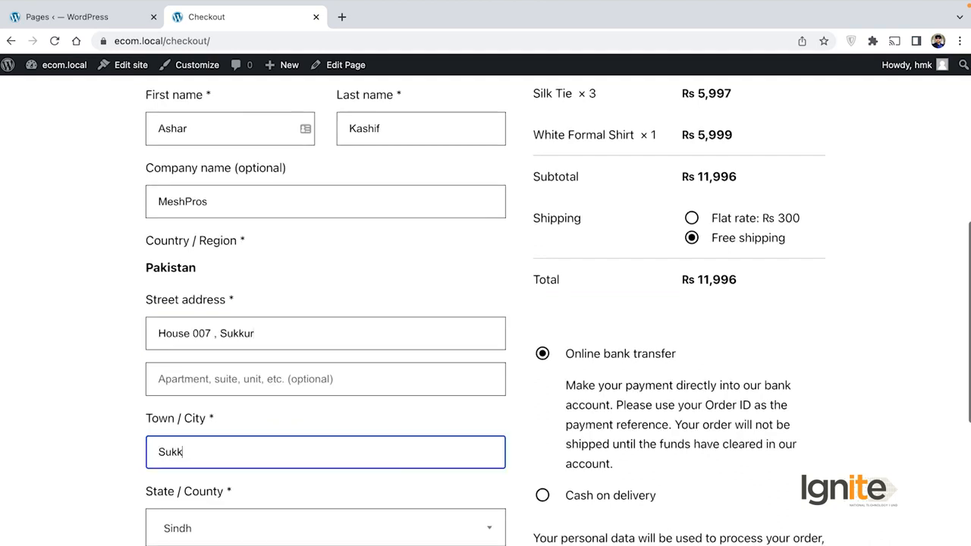
{"action": "scroll", "coordinate": [314, 459], "scroll_direction": "down", "scroll_amount": 3}
{"action": "left_click", "coordinate": [271, 494]}
{"action": "type", "text": "67000"}
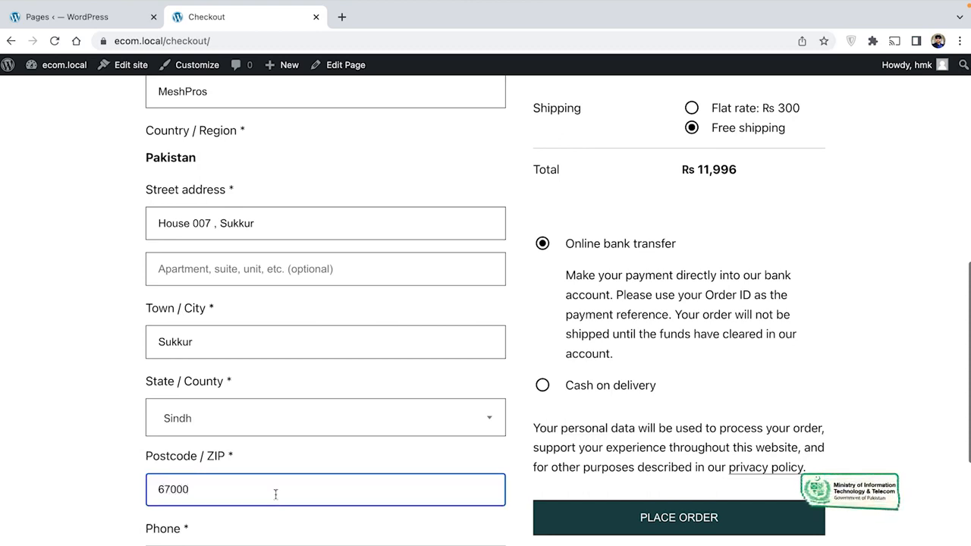
Enter the customer's phone number and replace the billing e-mail address
{"action": "scroll", "coordinate": [275, 494], "scroll_direction": "down", "scroll_amount": 4}
{"action": "left_click", "coordinate": [321, 439]}
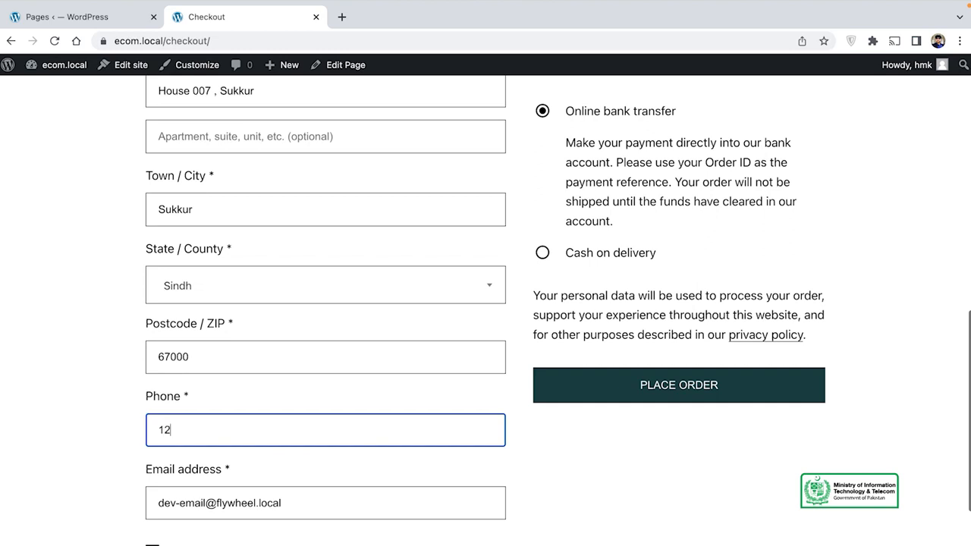
{"action": "scroll", "coordinate": [376, 463], "scroll_direction": "down", "scroll_amount": 2}
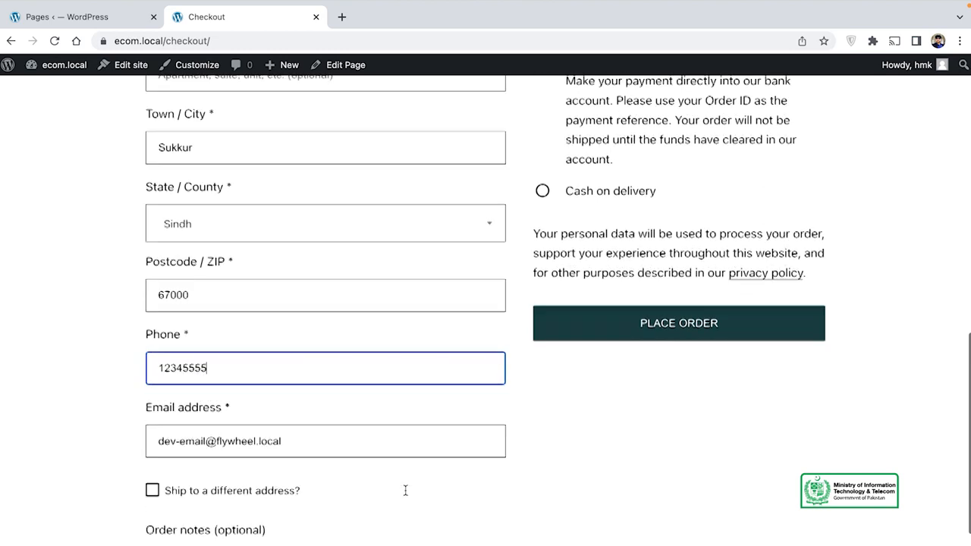
{"action": "left_click_drag", "start_coordinate": [288, 426], "coordinate": [128, 413]}
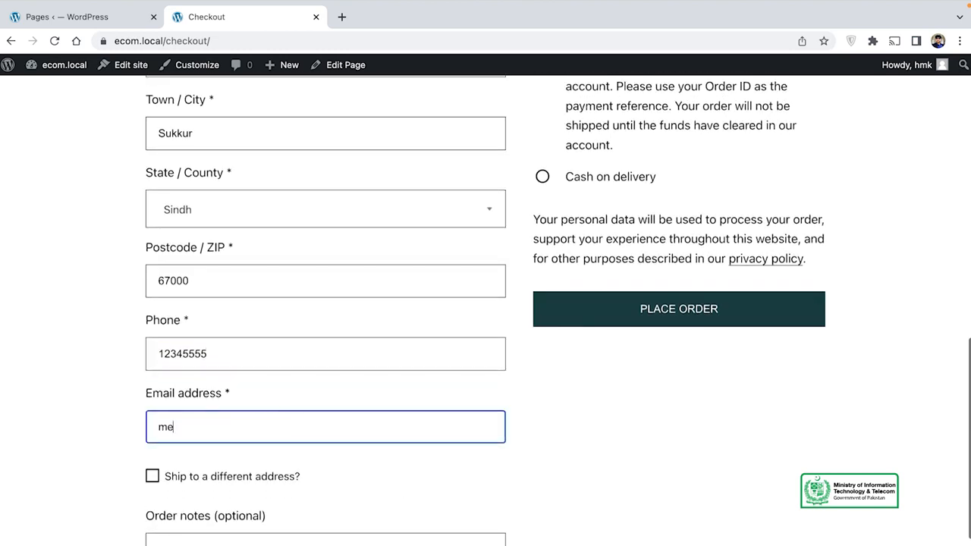
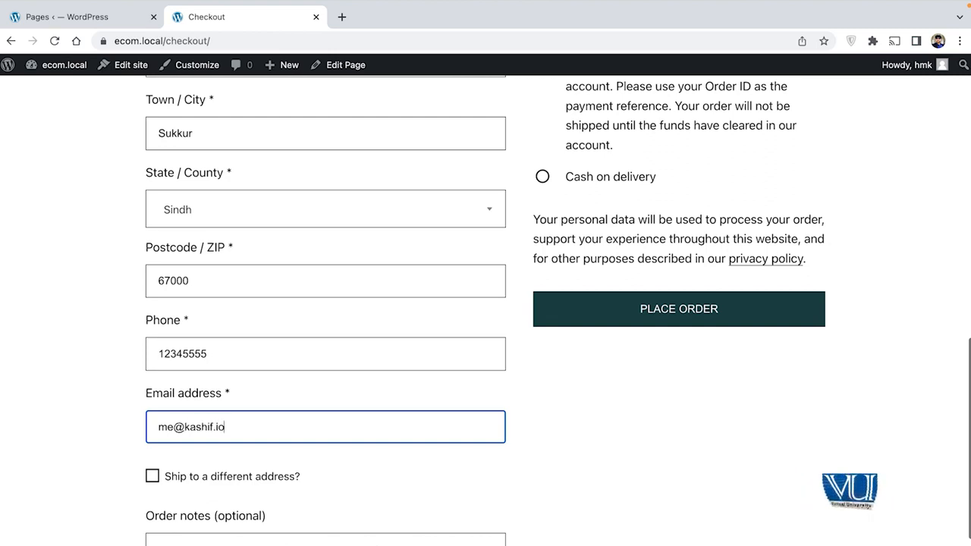
{"action": "scroll", "coordinate": [174, 409], "scroll_direction": "down", "scroll_amount": 2}
Choose cash on delivery as the payment method and place the order
{"action": "left_click", "coordinate": [311, 469]}
{"action": "scroll", "coordinate": [659, 456], "scroll_direction": "up", "scroll_amount": 2}
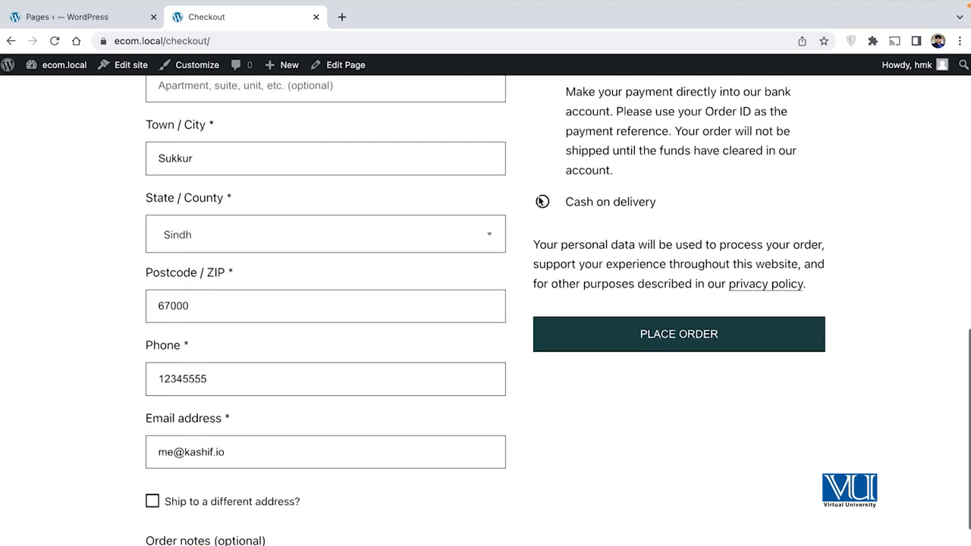
{"action": "left_click", "coordinate": [543, 203]}
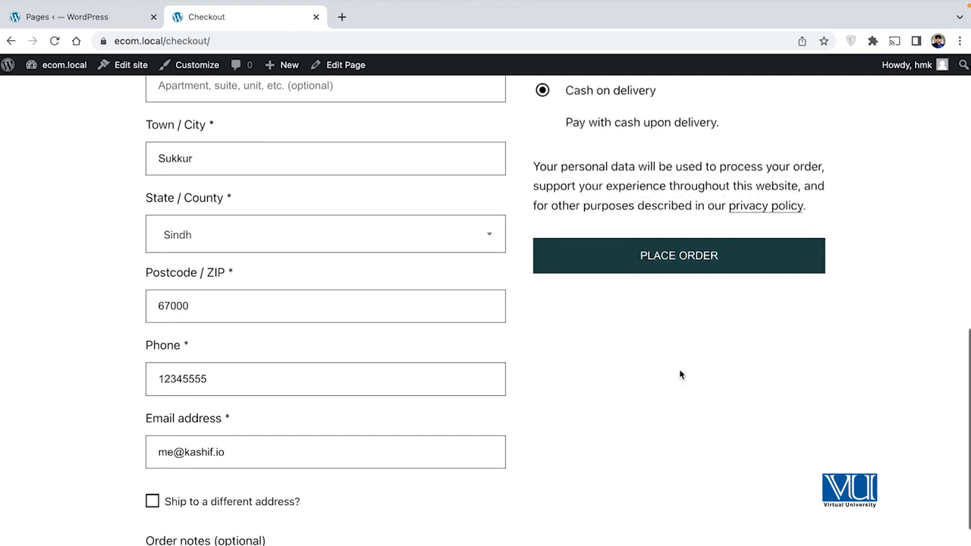
{"action": "scroll", "coordinate": [679, 374], "scroll_direction": "up", "scroll_amount": 2}
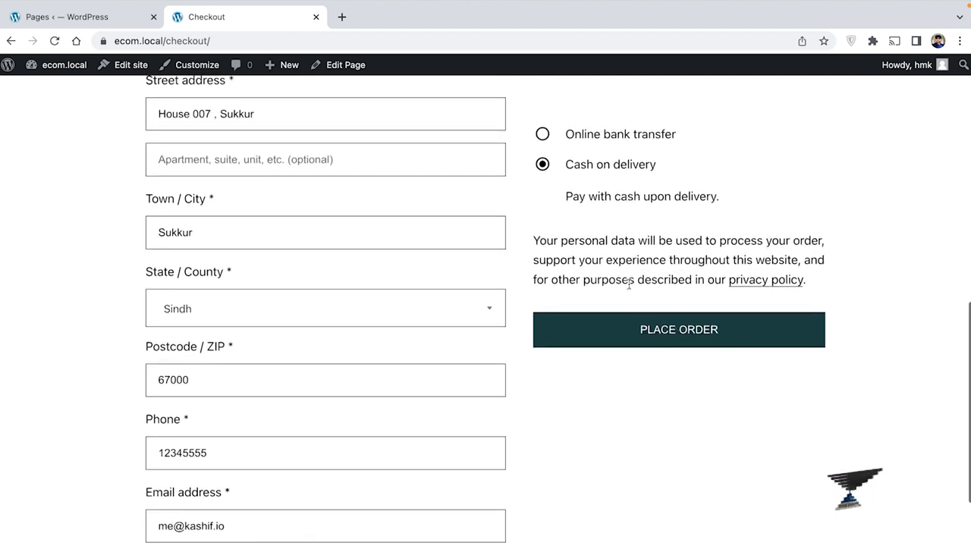
{"action": "left_click", "coordinate": [658, 333]}
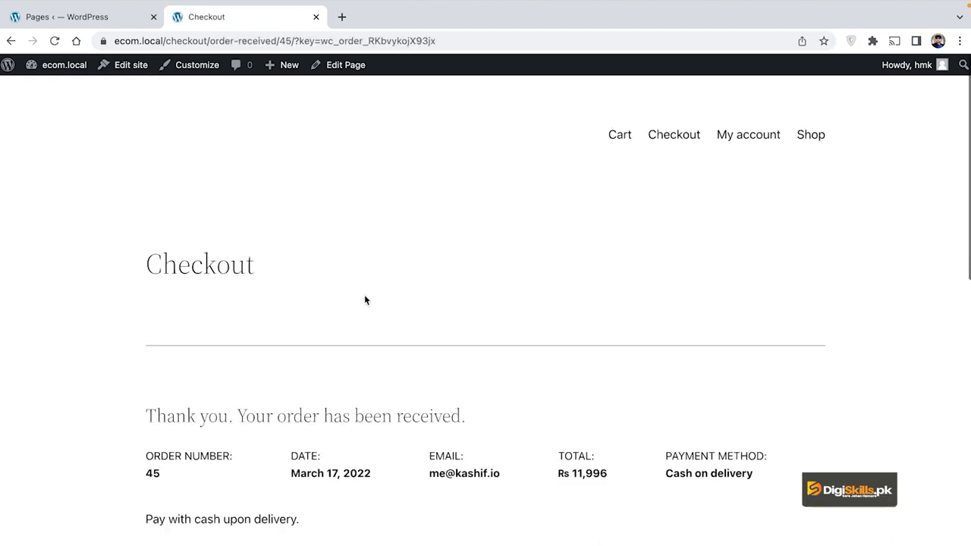
On the confirmation, highlight the addresses, then the Rs 11,996 total and payment method
{"action": "scroll", "coordinate": [445, 354], "scroll_direction": "down", "scroll_amount": 3}
{"action": "scroll", "coordinate": [445, 353], "scroll_direction": "down", "scroll_amount": 4}
{"action": "scroll", "coordinate": [445, 354], "scroll_direction": "down", "scroll_amount": 3}
{"action": "left_click_drag", "start_coordinate": [171, 289], "coordinate": [240, 331]}
{"action": "left_click", "coordinate": [560, 293]}
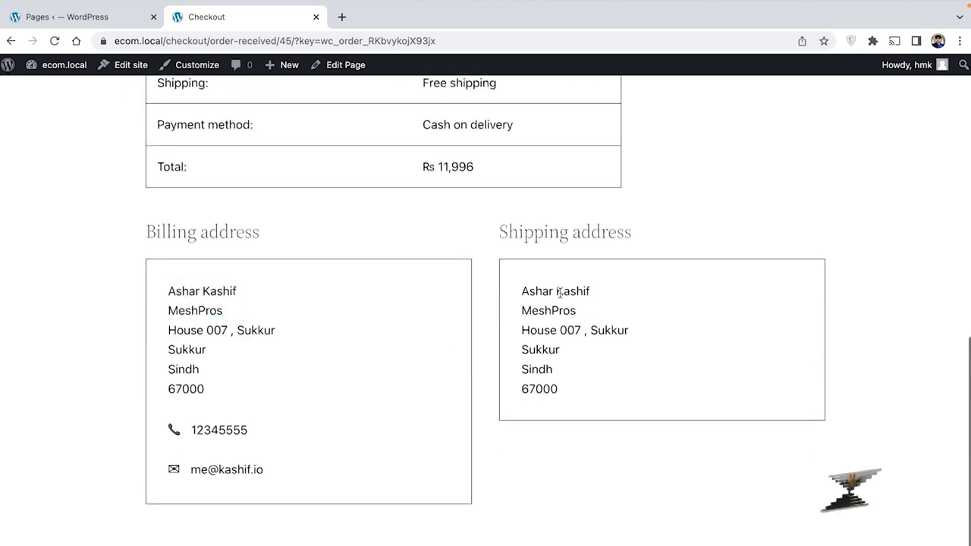
{"action": "left_click_drag", "start_coordinate": [523, 291], "coordinate": [571, 361]}
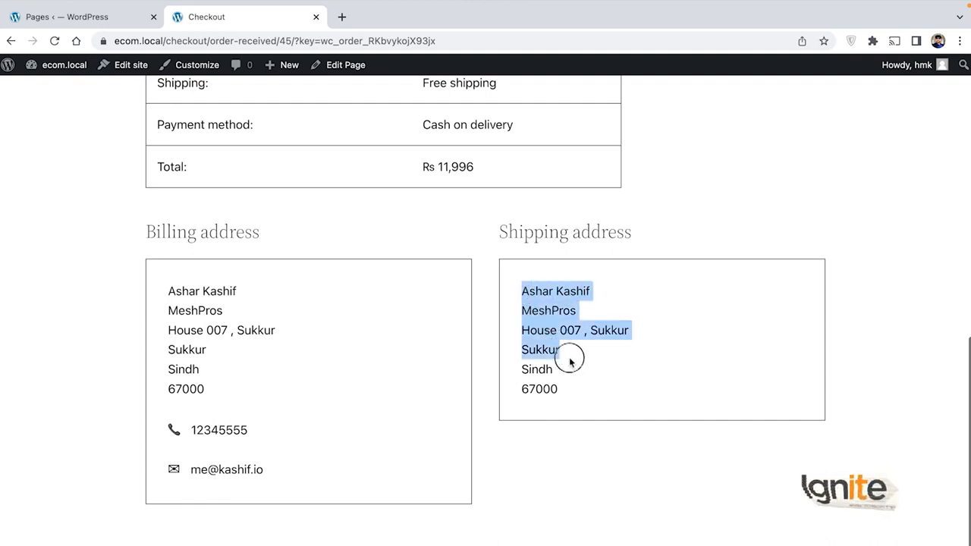
{"action": "scroll", "coordinate": [240, 285], "scroll_direction": "up", "scroll_amount": 7}
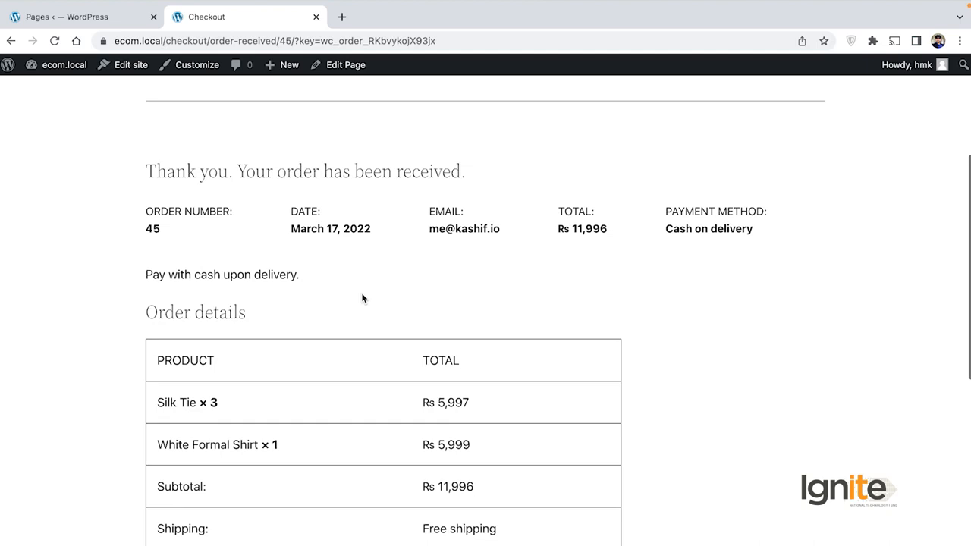
{"action": "left_click_drag", "start_coordinate": [661, 213], "coordinate": [750, 226]}
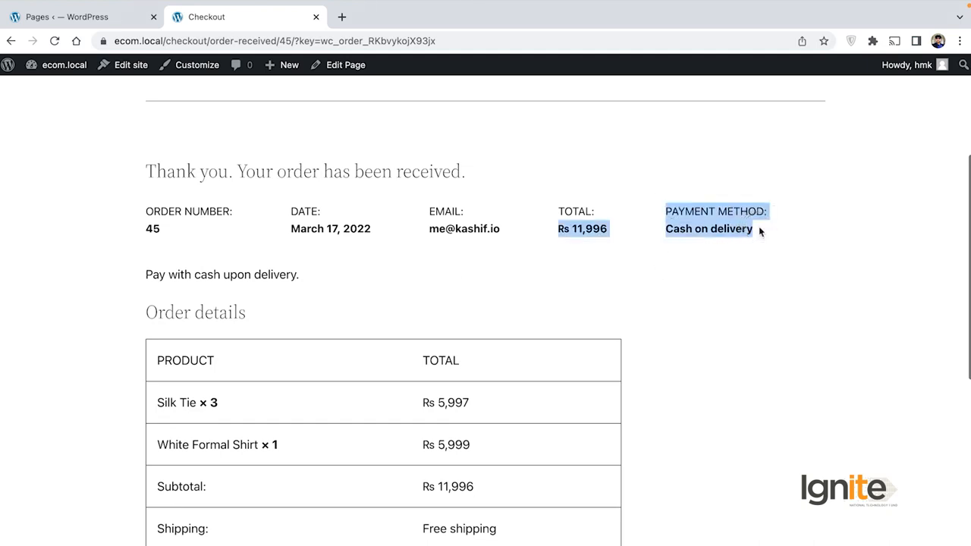
{"action": "left_click", "coordinate": [585, 277]}
{"action": "scroll", "coordinate": [585, 277], "scroll_direction": "up", "scroll_amount": 4}
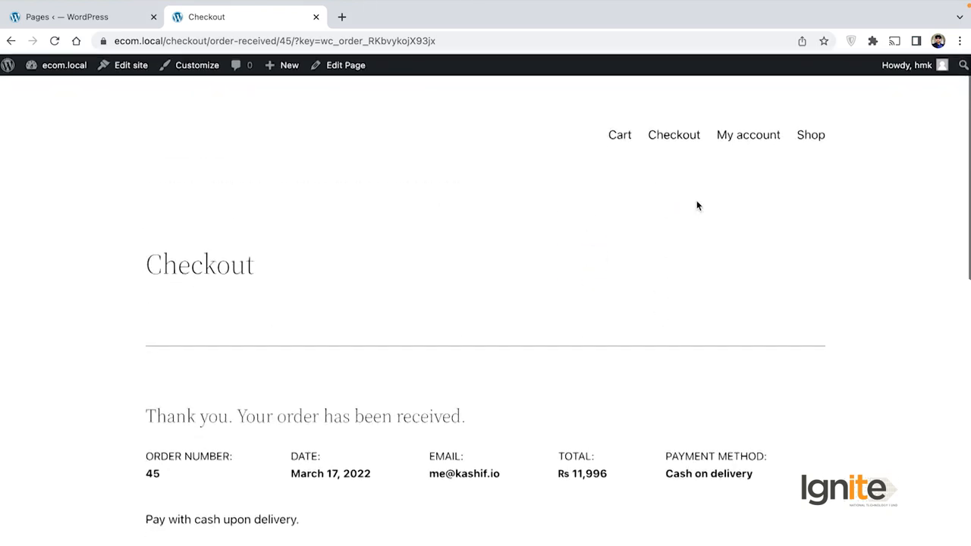
Open My account and scroll through order 45, listed as Processing
{"action": "left_click", "coordinate": [758, 137]}
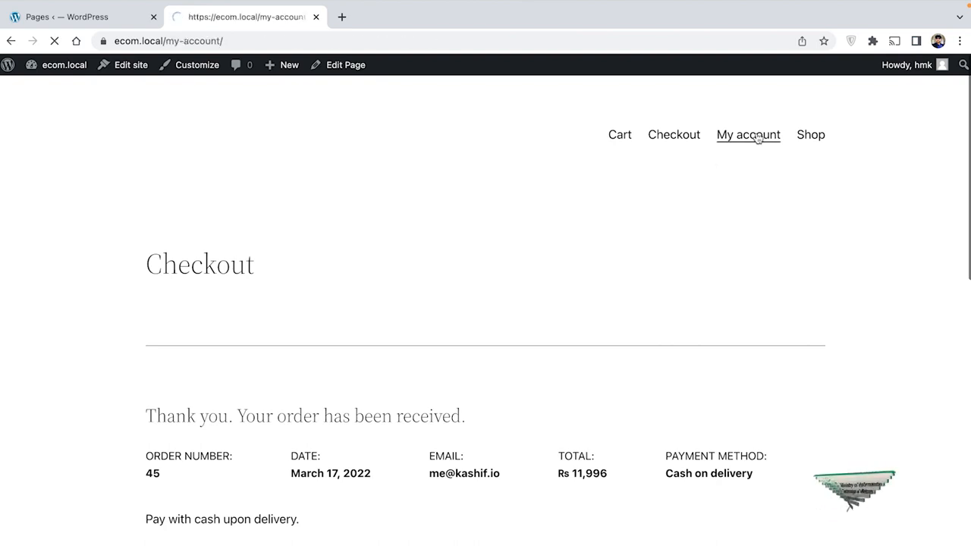
{"action": "scroll", "coordinate": [507, 272], "scroll_direction": "down", "scroll_amount": 2}
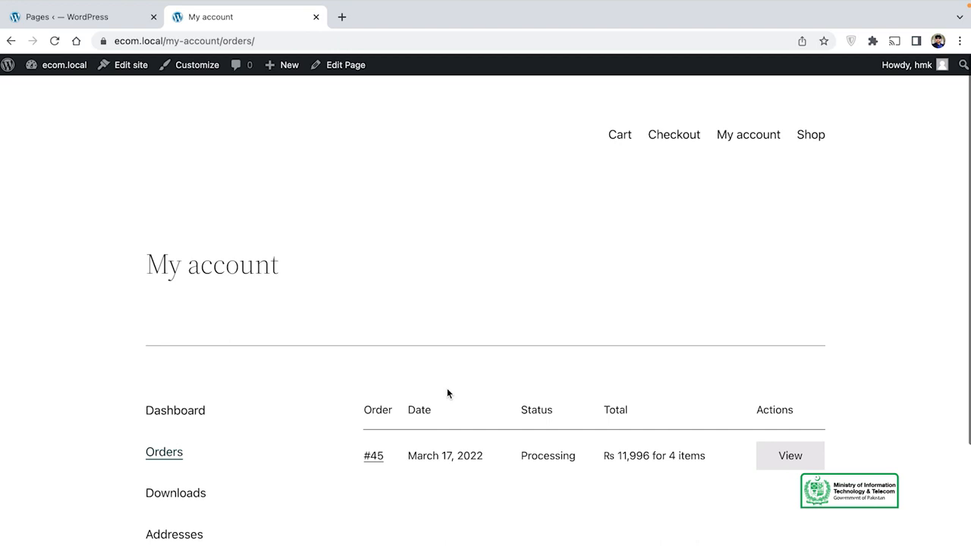
{"action": "scroll", "coordinate": [447, 393], "scroll_direction": "down", "scroll_amount": 2}
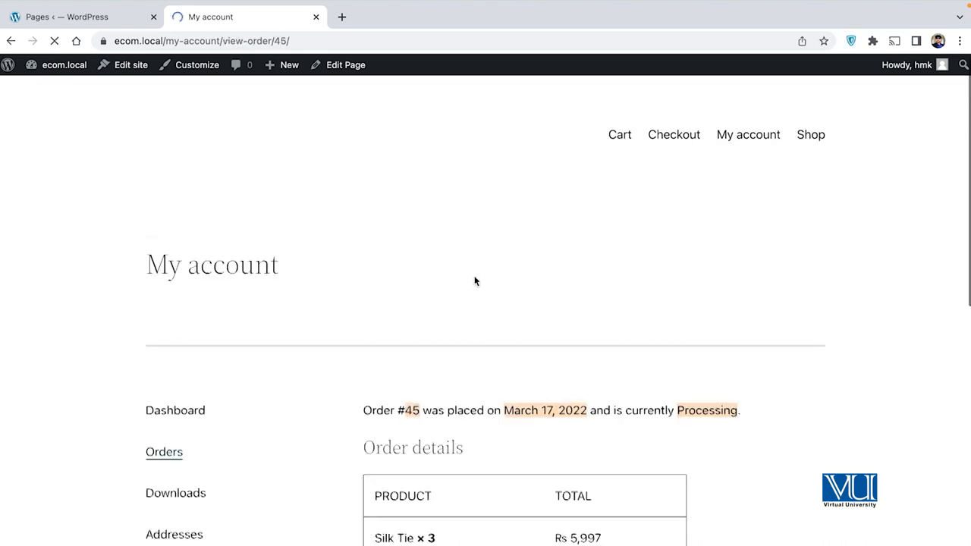
{"action": "scroll", "coordinate": [509, 355], "scroll_direction": "down", "scroll_amount": 5}
{"action": "scroll", "coordinate": [508, 357], "scroll_direction": "down", "scroll_amount": 4}
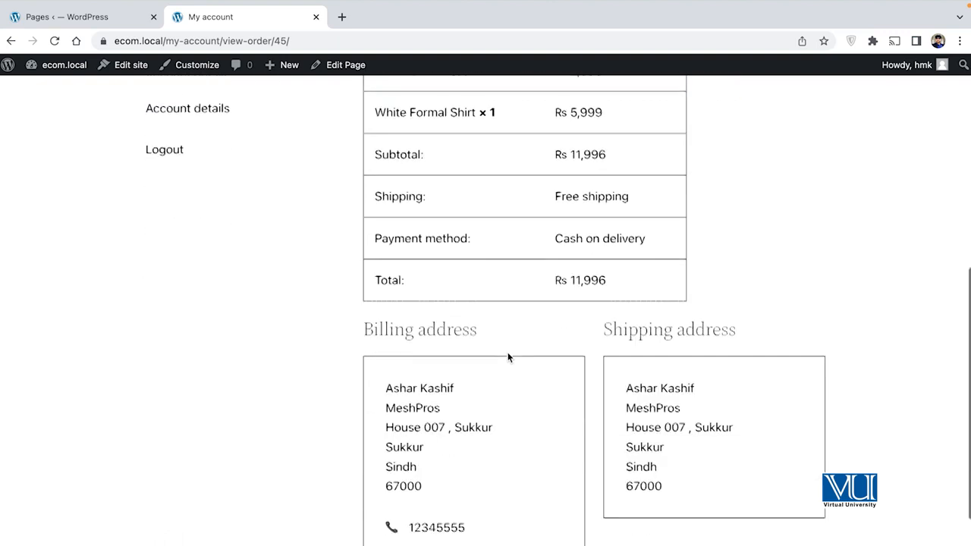
{"action": "scroll", "coordinate": [508, 357], "scroll_direction": "up", "scroll_amount": 4}
{"action": "scroll", "coordinate": [508, 355], "scroll_direction": "up", "scroll_amount": 2}
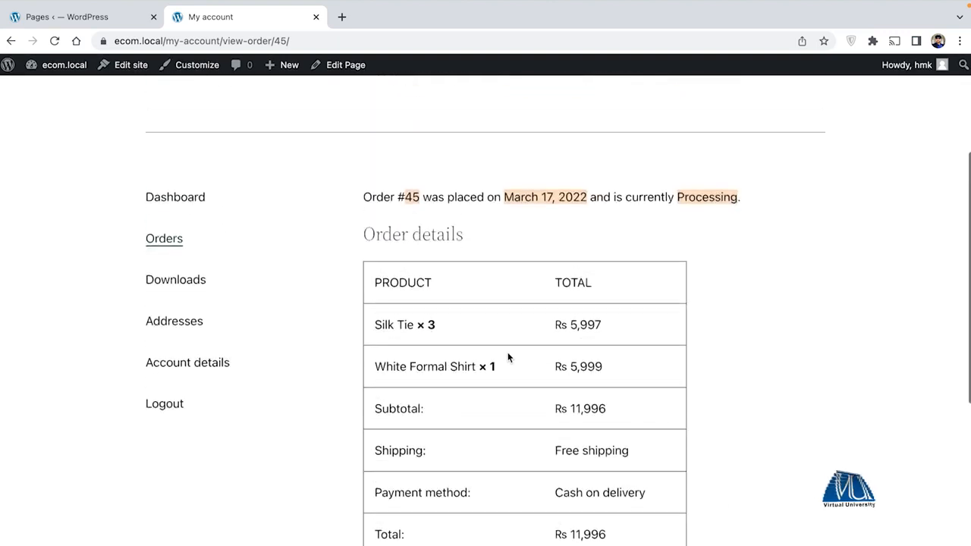
{"action": "scroll", "coordinate": [289, 311], "scroll_direction": "up", "scroll_amount": 1}
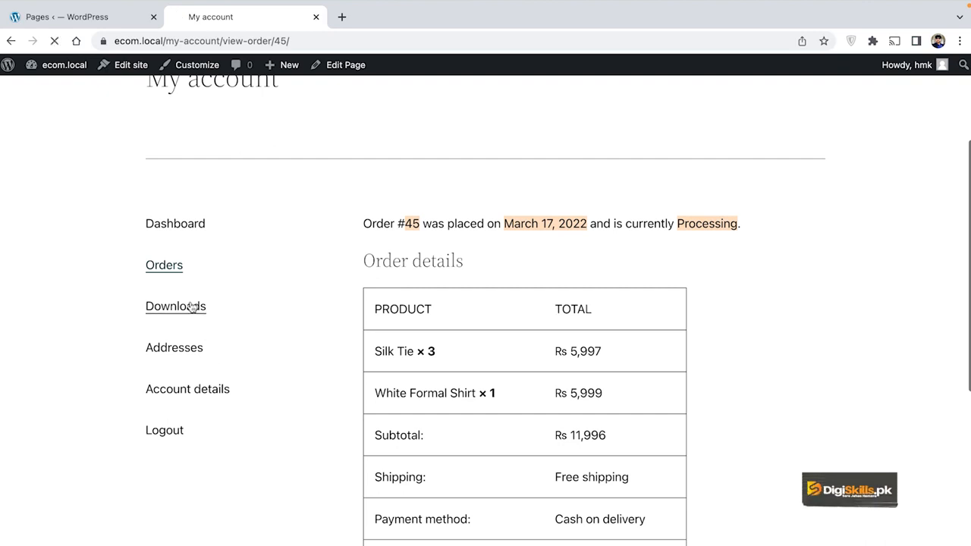
{"action": "scroll", "coordinate": [424, 379], "scroll_direction": "down", "scroll_amount": 3}
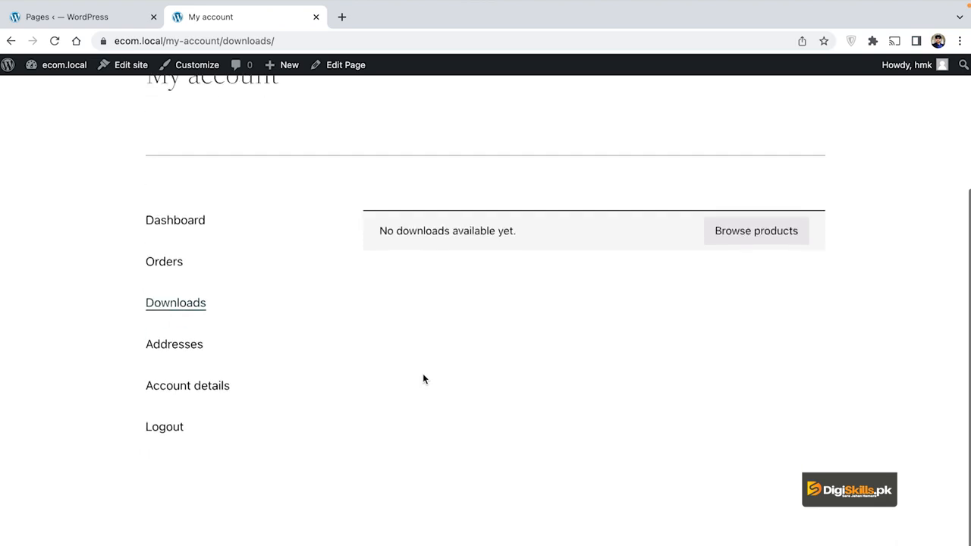
{"action": "scroll", "coordinate": [354, 276], "scroll_direction": "up", "scroll_amount": 1}
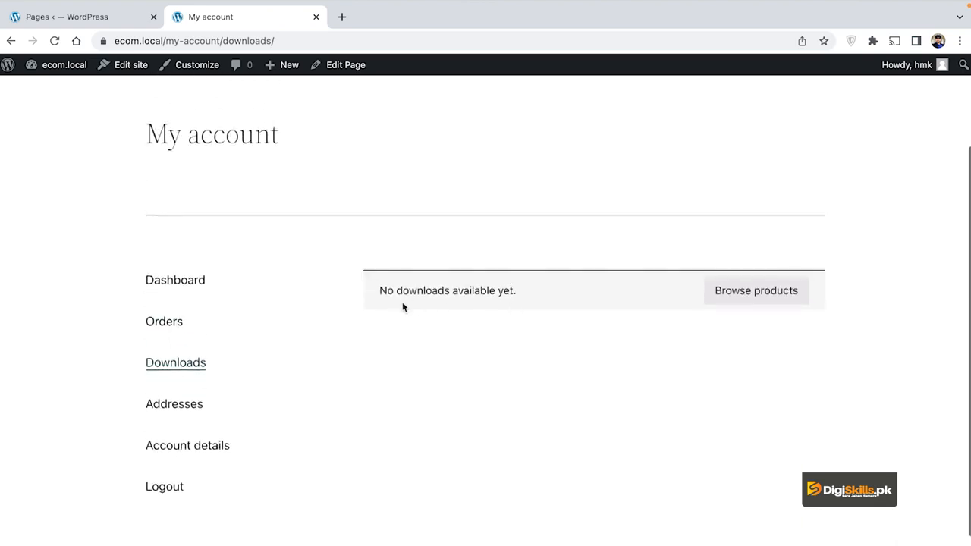
{"action": "scroll", "coordinate": [406, 377], "scroll_direction": "down", "scroll_amount": 1}
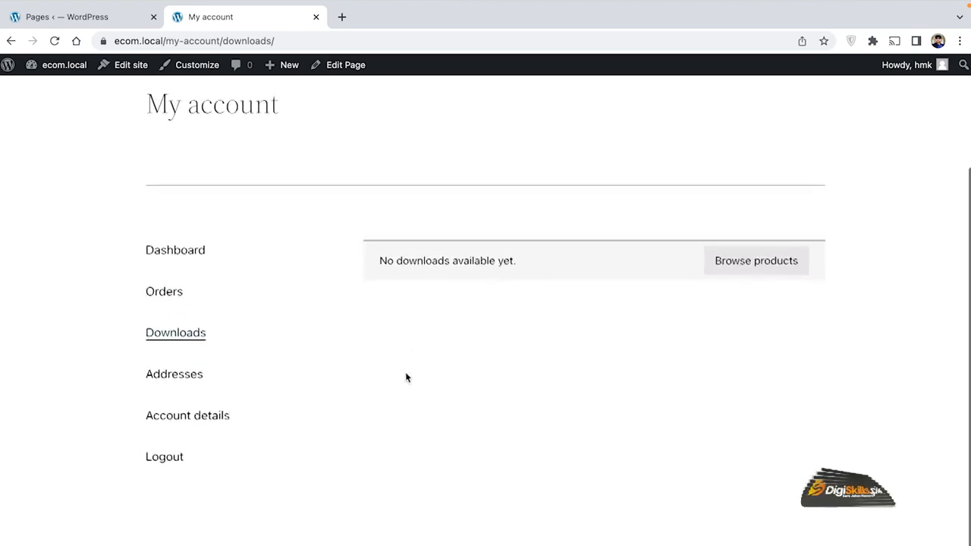
{"action": "left_click", "coordinate": [182, 374]}
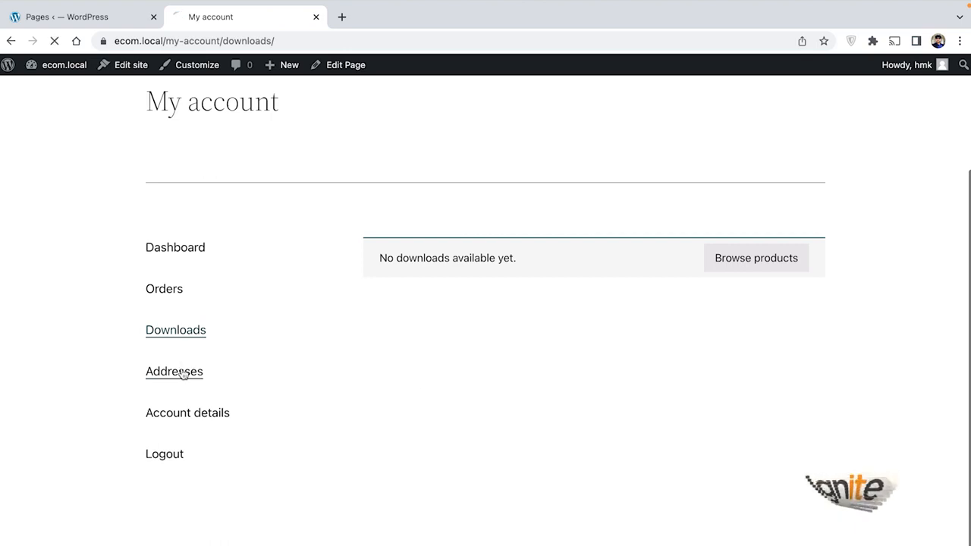
Review both saved addresses, then open Account details and scroll through its name, e-mail and password fields
{"action": "scroll", "coordinate": [512, 409], "scroll_direction": "down", "scroll_amount": 3}
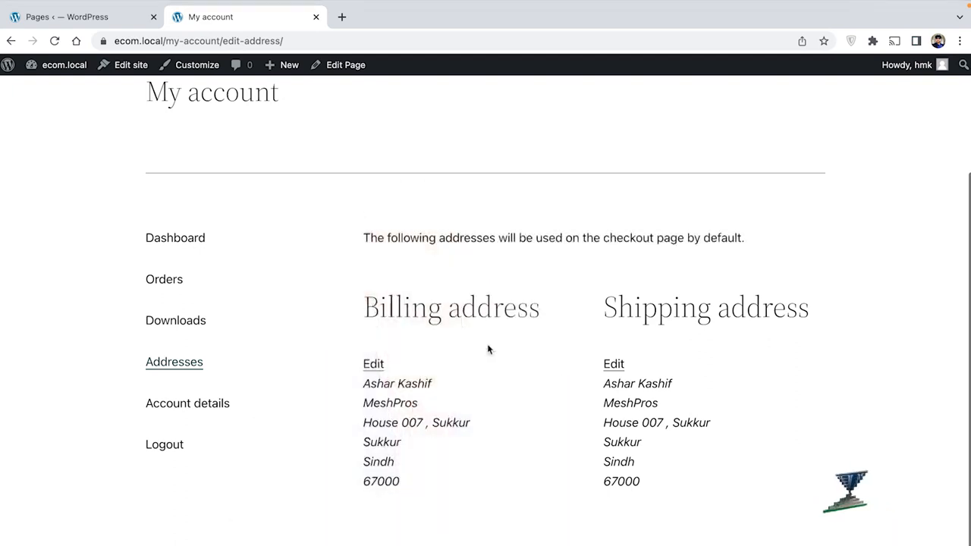
{"action": "left_click", "coordinate": [208, 408]}
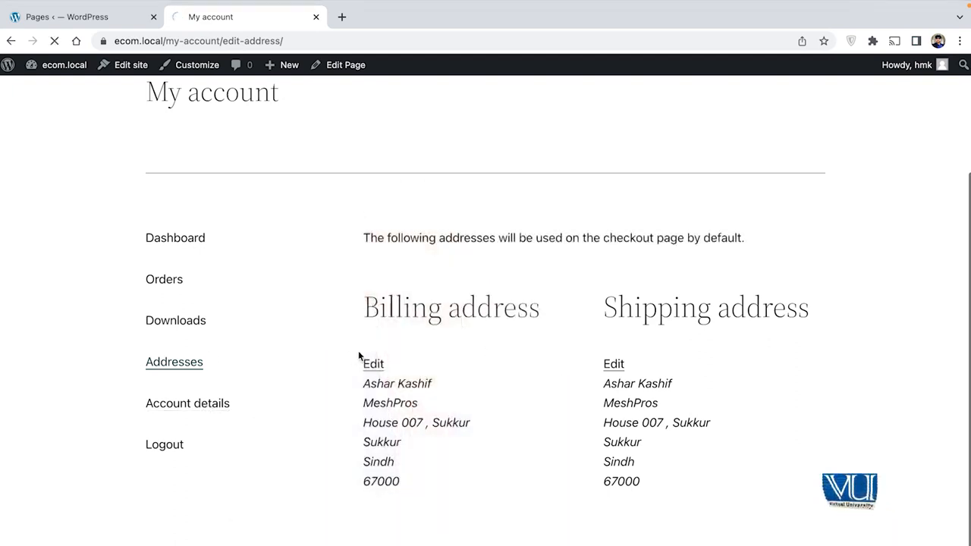
{"action": "scroll", "coordinate": [499, 355], "scroll_direction": "down", "scroll_amount": 4}
{"action": "scroll", "coordinate": [500, 356], "scroll_direction": "down", "scroll_amount": 3}
{"action": "scroll", "coordinate": [500, 356], "scroll_direction": "up", "scroll_amount": 3}
{"action": "scroll", "coordinate": [500, 362], "scroll_direction": "up", "scroll_amount": 4}
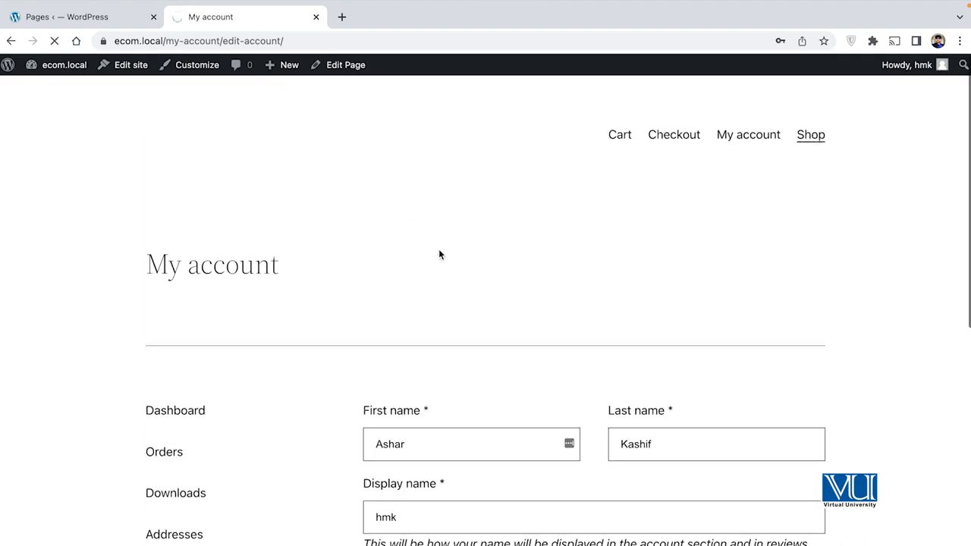
Add the White Formal Shirt to the cart from the Shop page
{"action": "scroll", "coordinate": [489, 358], "scroll_direction": "down", "scroll_amount": 3}
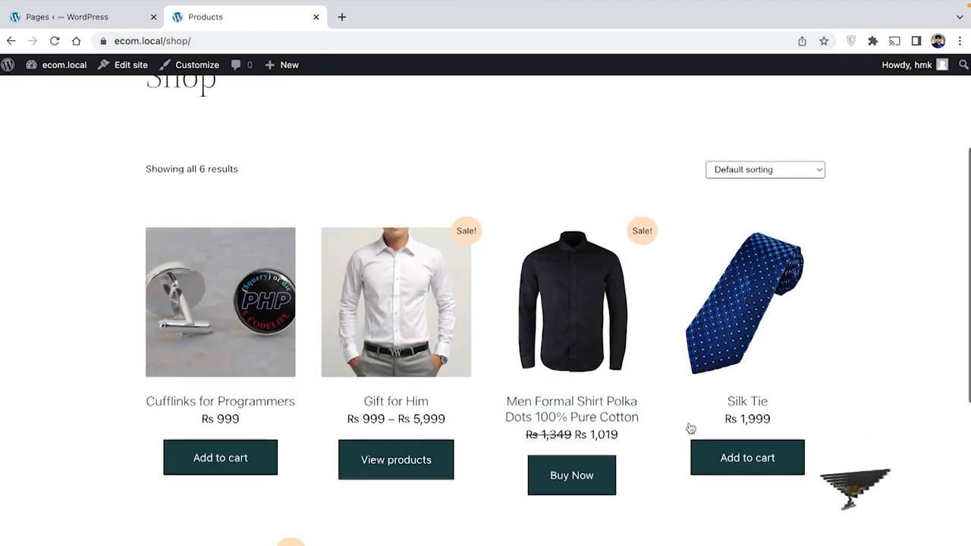
{"action": "scroll", "coordinate": [690, 423], "scroll_direction": "down", "scroll_amount": 4}
{"action": "left_click", "coordinate": [266, 524]}
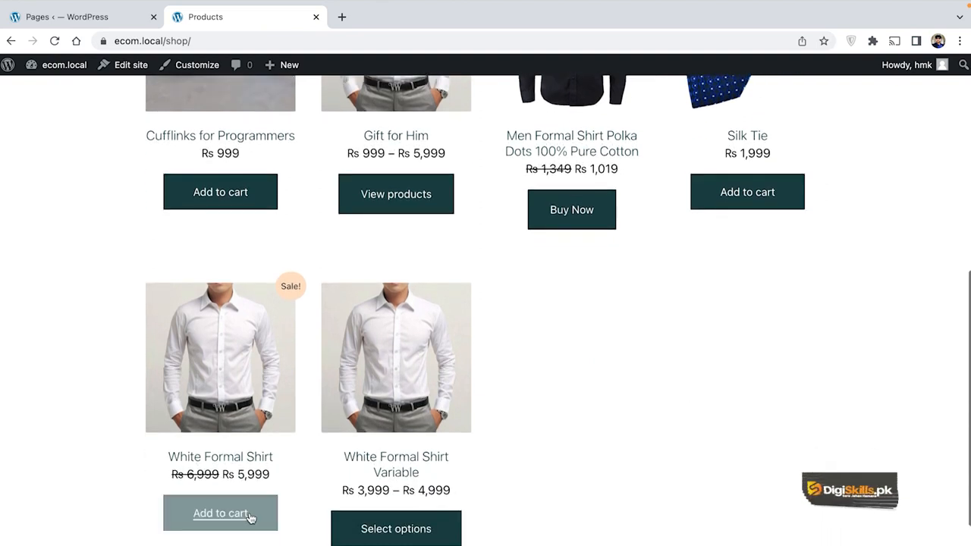
Go from the cart to checkout and review the prefilled billing details and Rs 5,999 total
{"action": "scroll", "coordinate": [295, 496], "scroll_direction": "down", "scroll_amount": 1}
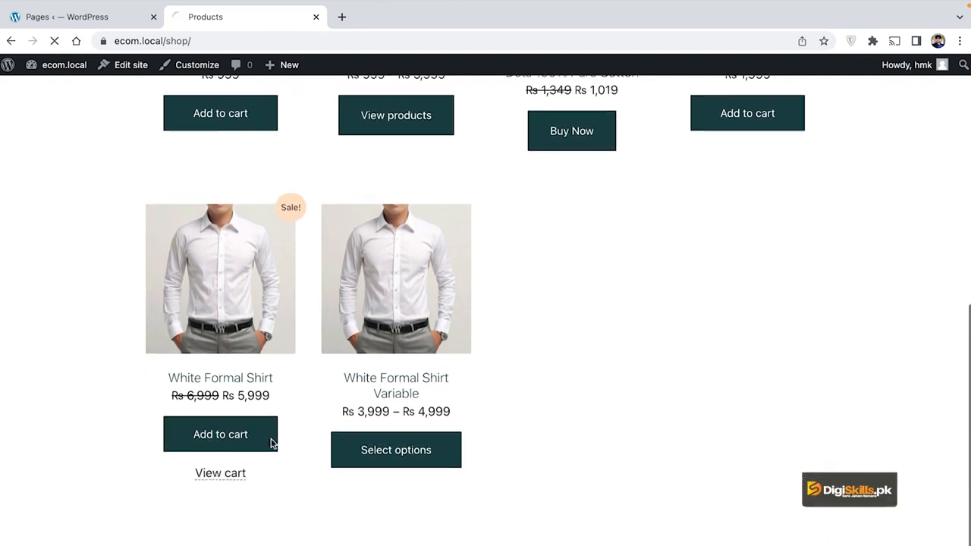
{"action": "scroll", "coordinate": [488, 387], "scroll_direction": "down", "scroll_amount": 2}
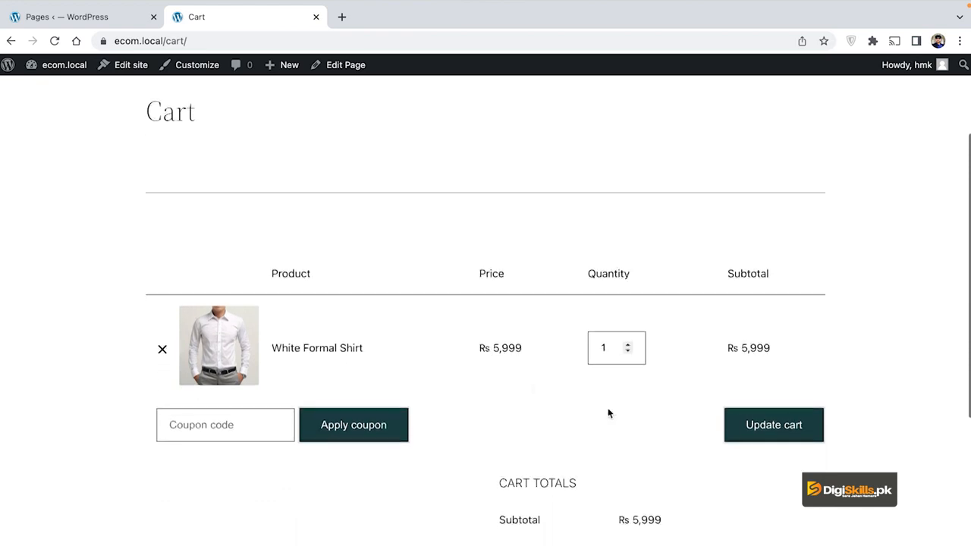
{"action": "scroll", "coordinate": [754, 430], "scroll_direction": "down", "scroll_amount": 5}
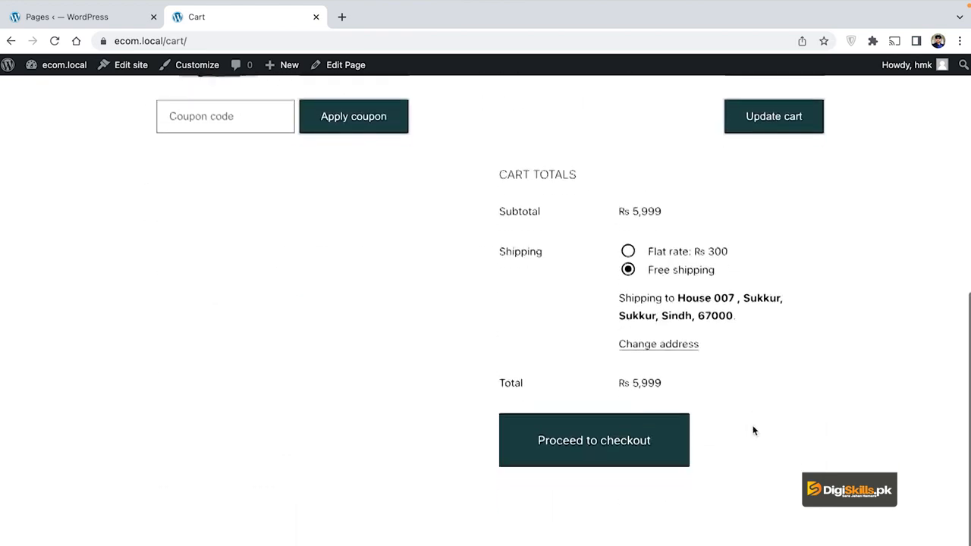
{"action": "left_click", "coordinate": [639, 389]}
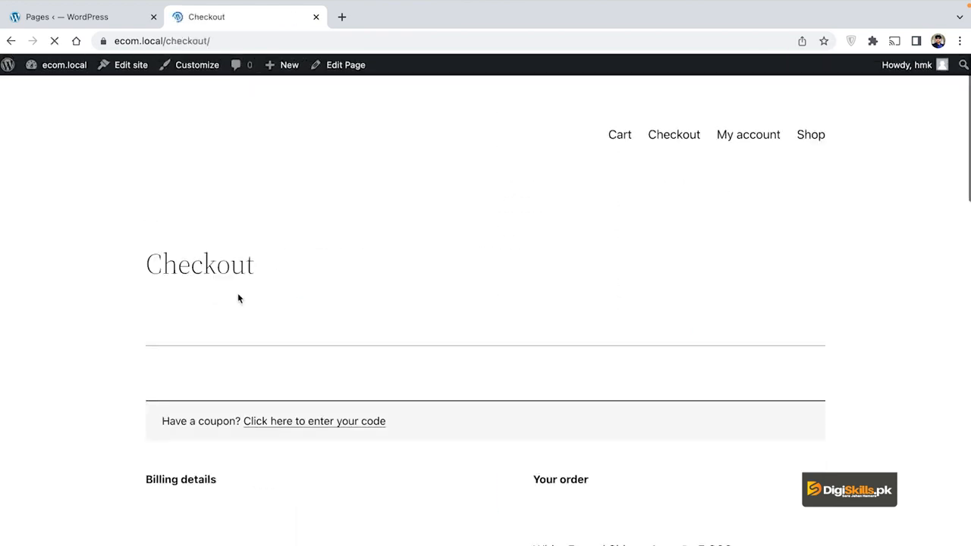
{"action": "scroll", "coordinate": [397, 337], "scroll_direction": "down", "scroll_amount": 5}
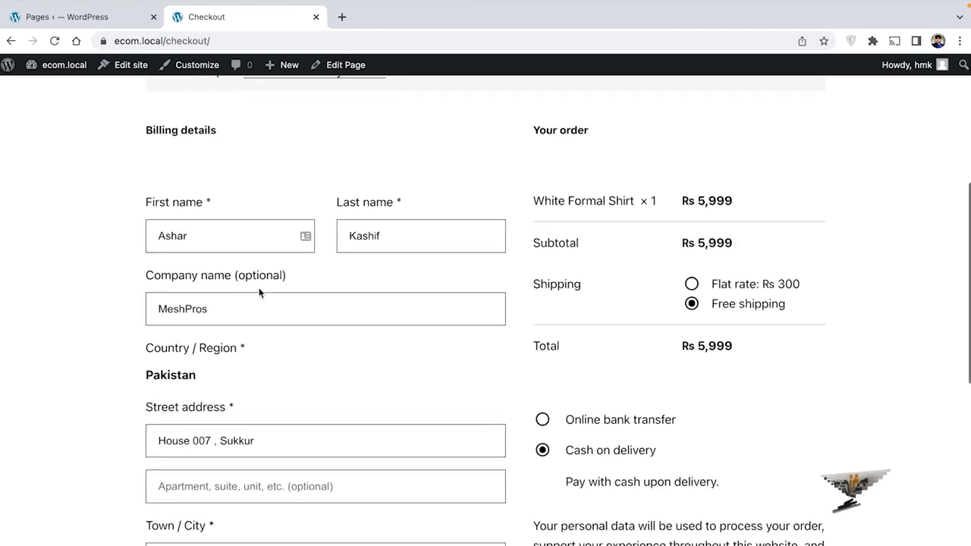
{"action": "scroll", "coordinate": [358, 390], "scroll_direction": "down", "scroll_amount": 4}
{"action": "scroll", "coordinate": [358, 389], "scroll_direction": "down", "scroll_amount": 5}
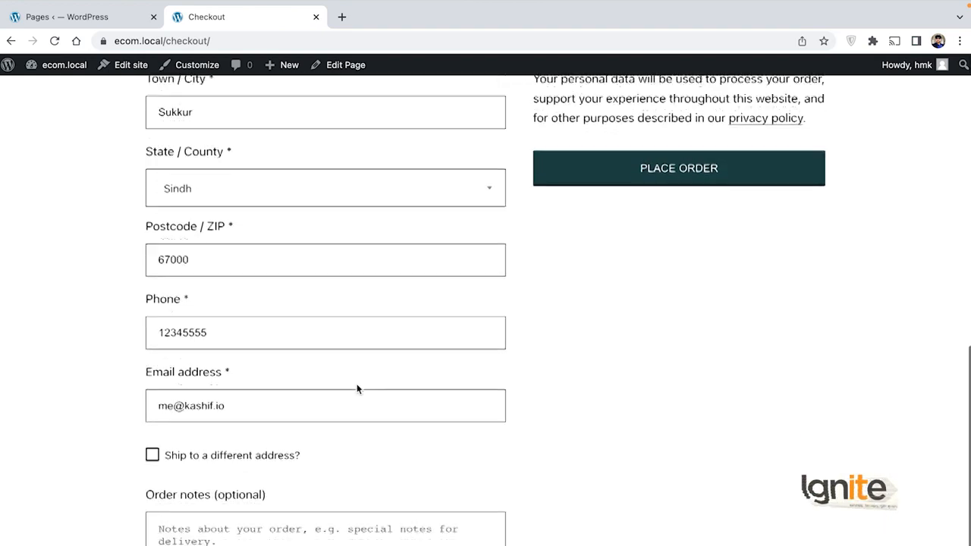
{"action": "scroll", "coordinate": [358, 389], "scroll_direction": "up", "scroll_amount": 9}
{"action": "scroll", "coordinate": [357, 389], "scroll_direction": "up", "scroll_amount": 5}
{"action": "scroll", "coordinate": [356, 389], "scroll_direction": "down", "scroll_amount": 3}
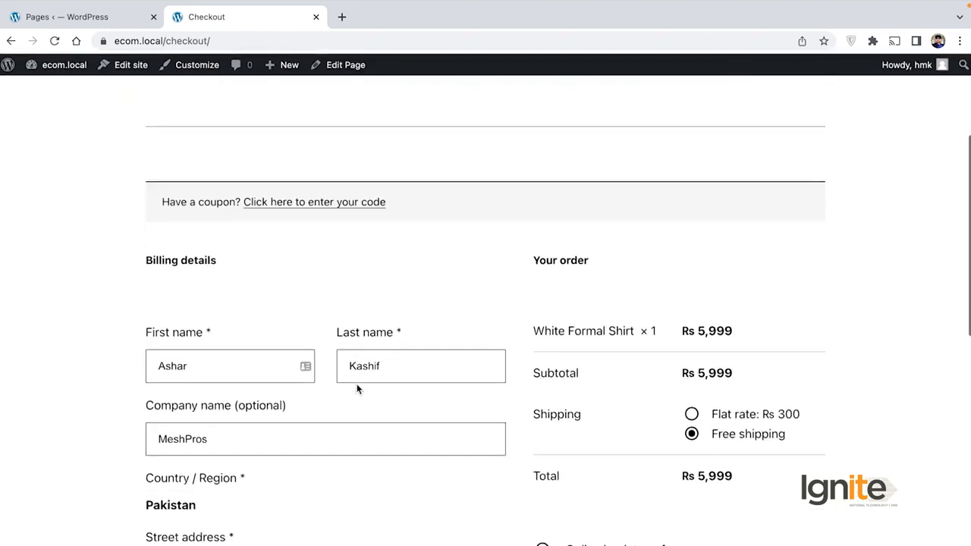